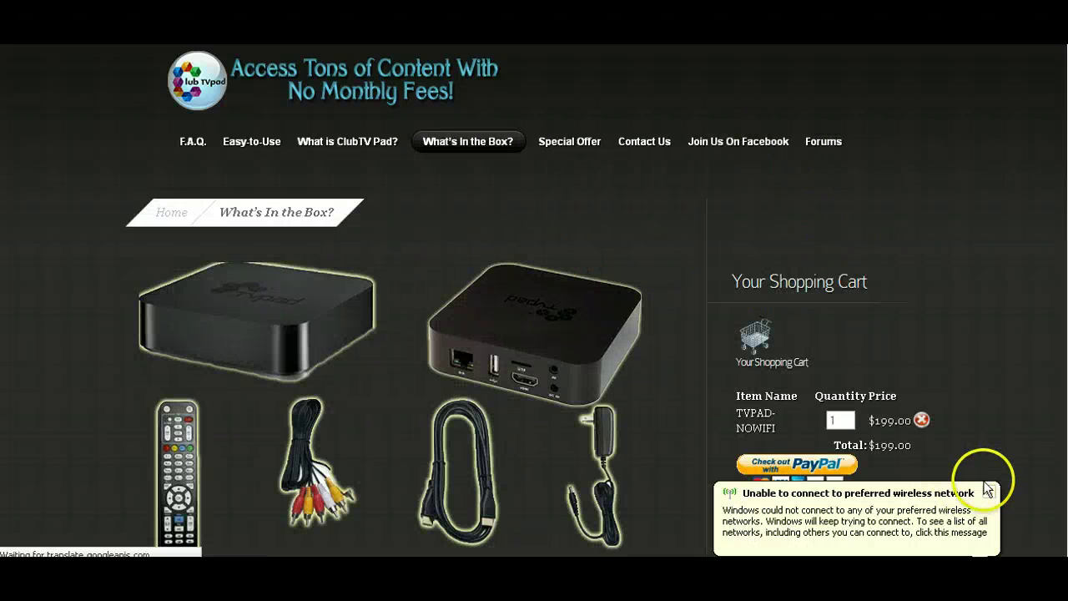
- Dismiss the wireless network notification and close the Facebook like popup covering the What's In the Box page
left_click(989, 491)
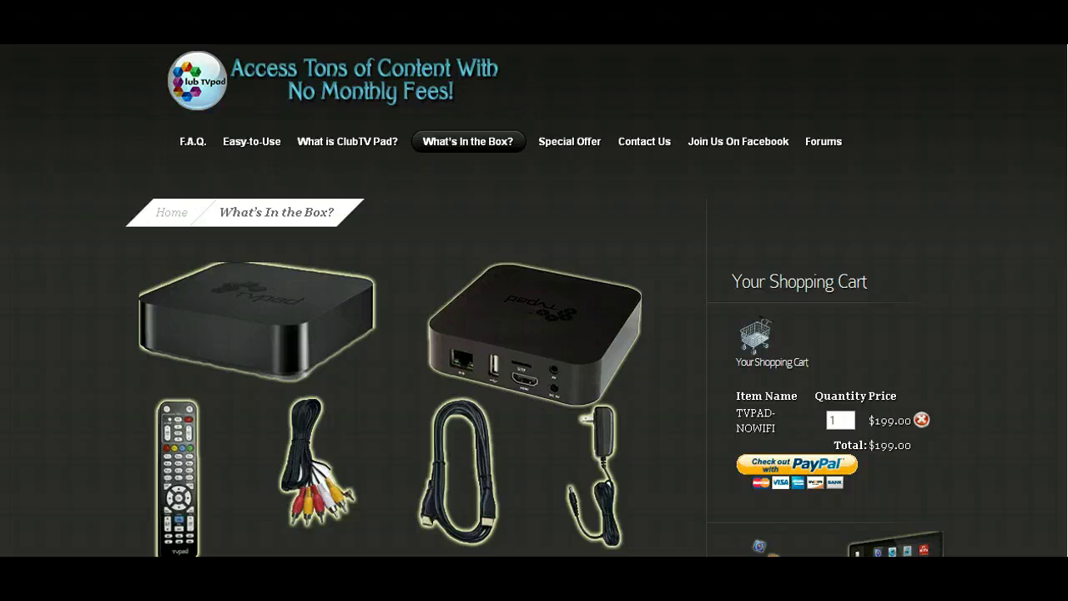
scroll(534, 301, "down", 2)
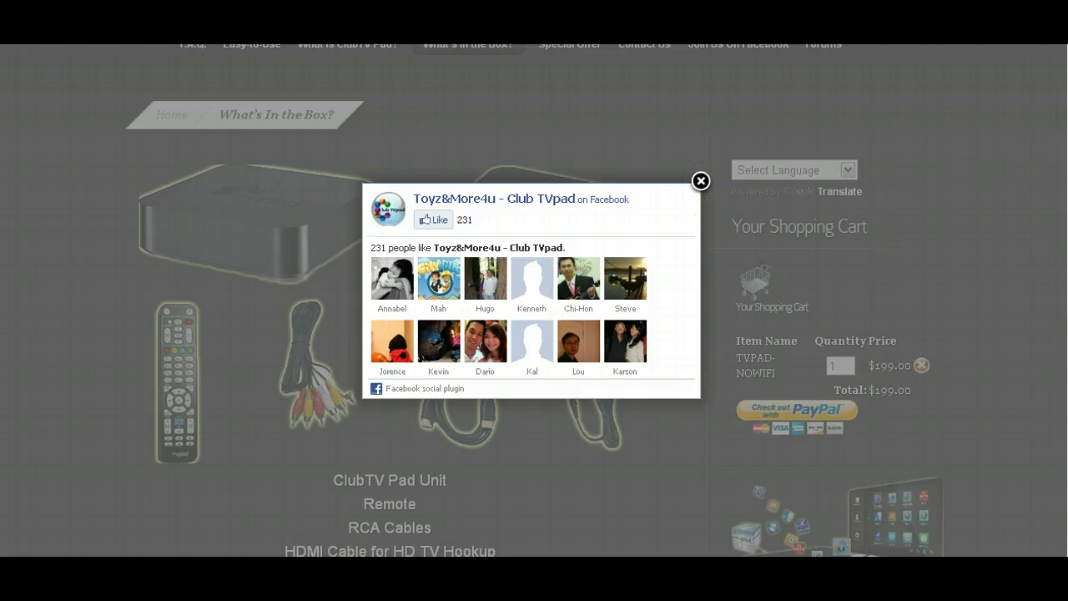
scroll(535, 300, "up", 1)
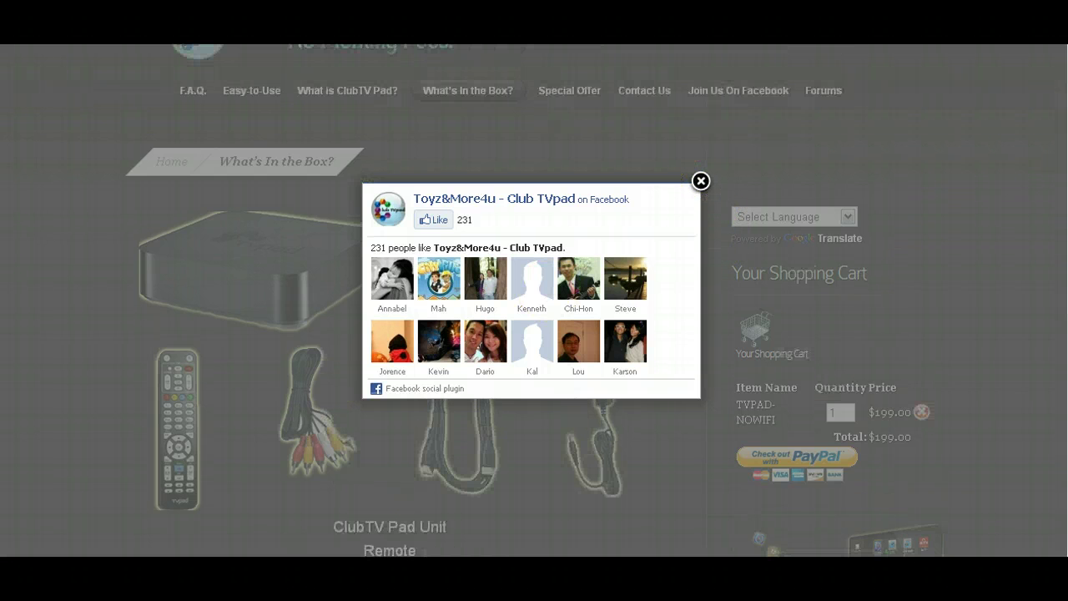
scroll(534, 300, "down", 4)
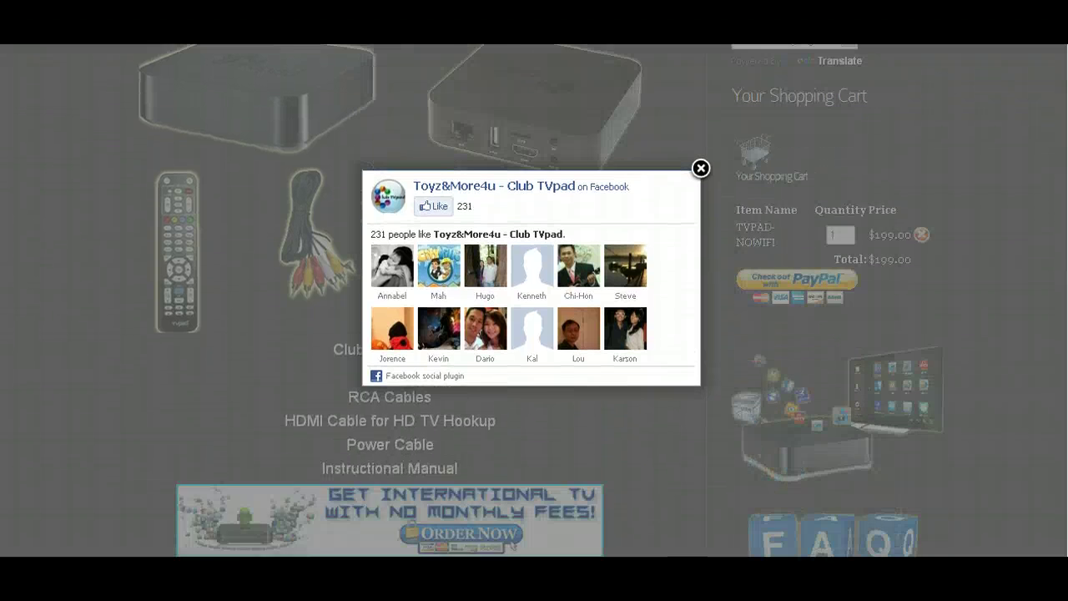
scroll(534, 300, "down", 3)
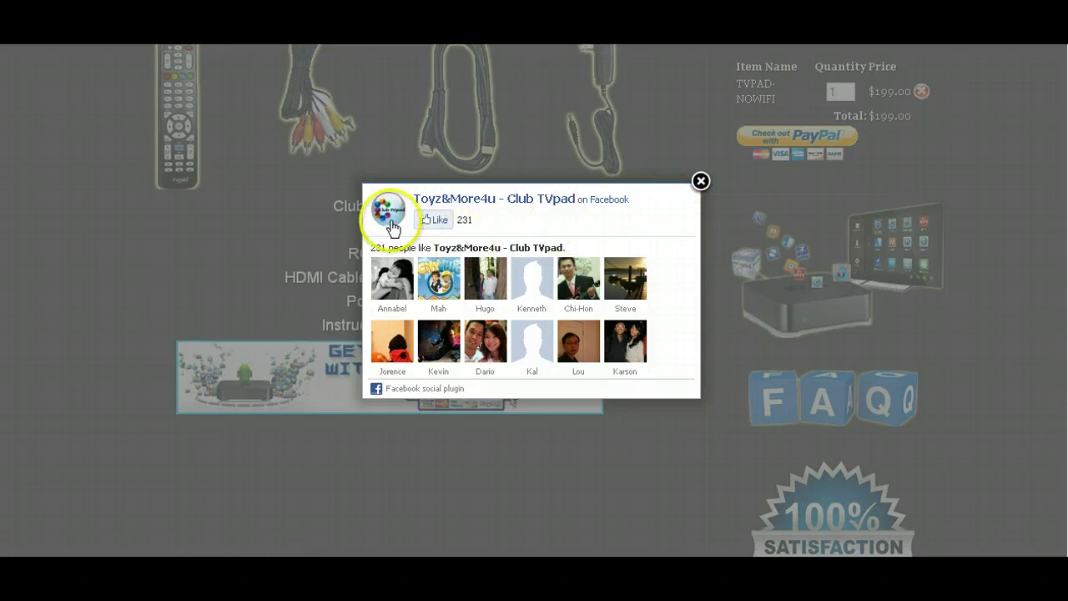
left_click(700, 183)
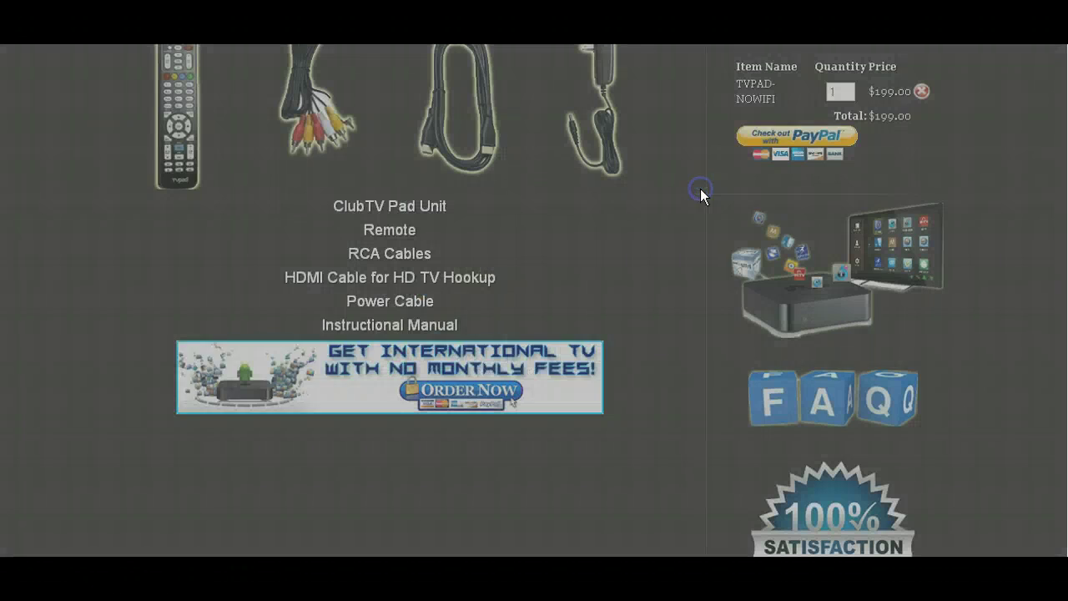
- Look over the What's In the Box page, including the contents list, order banner, shopping cart and FAQ graphic
scroll(408, 287, "down", 3)
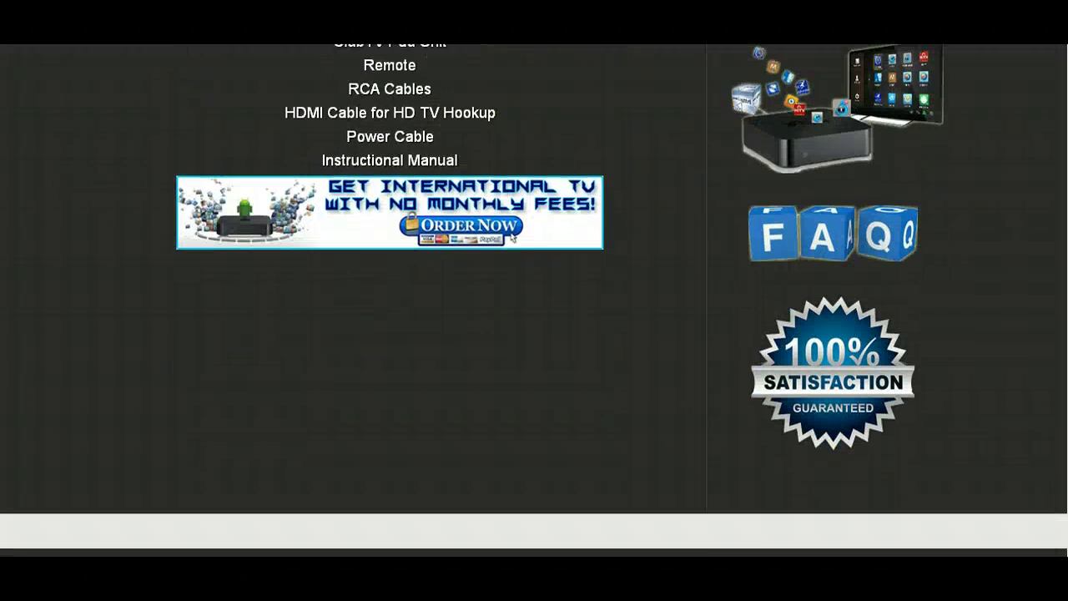
scroll(408, 287, "up", 6)
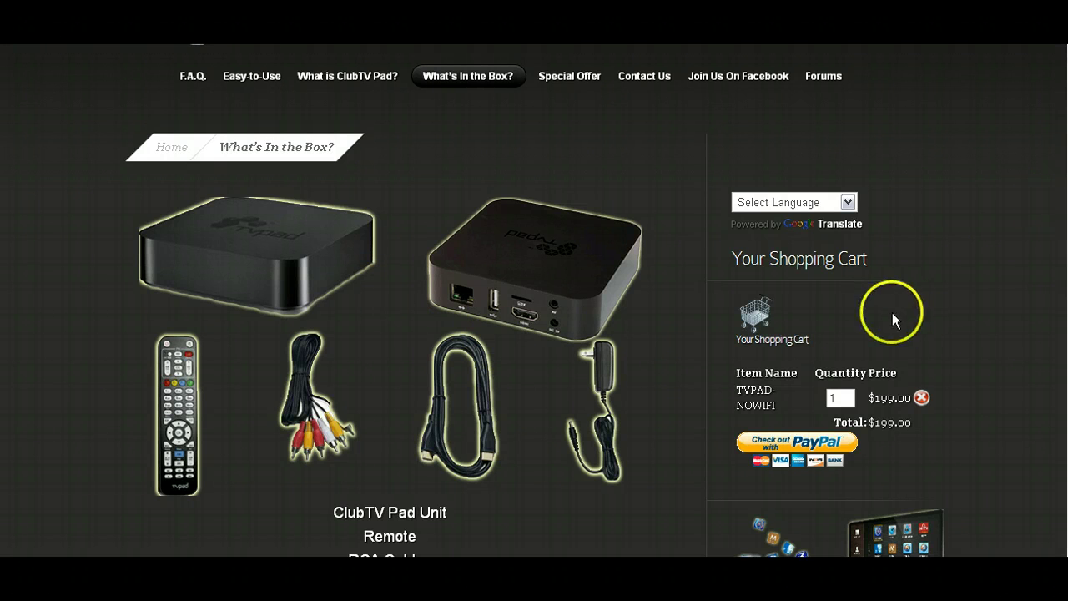
scroll(892, 312, "up", 1)
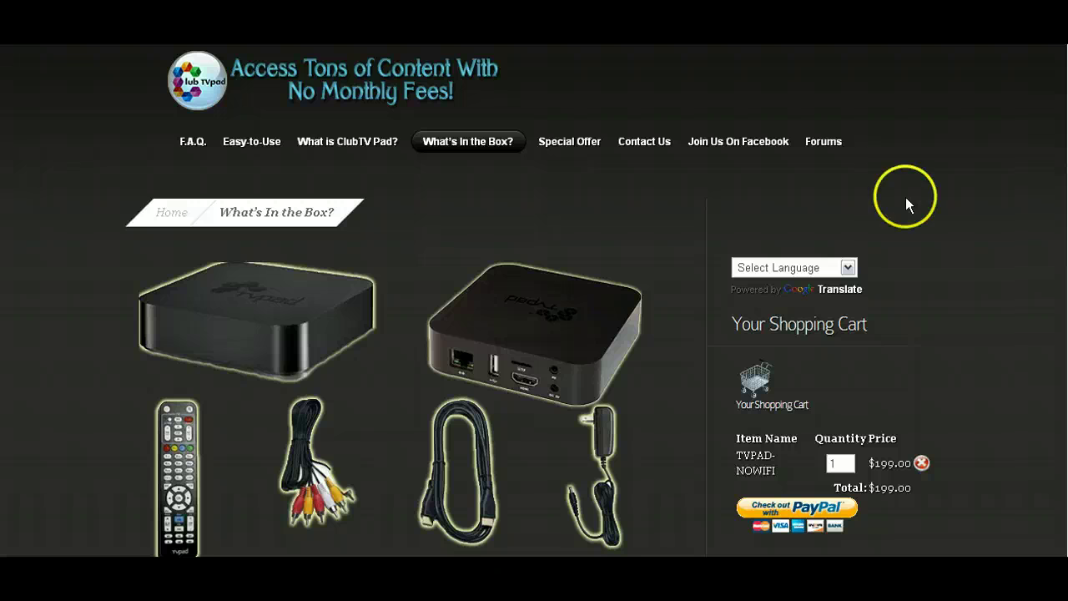
scroll(513, 281, "down", 5)
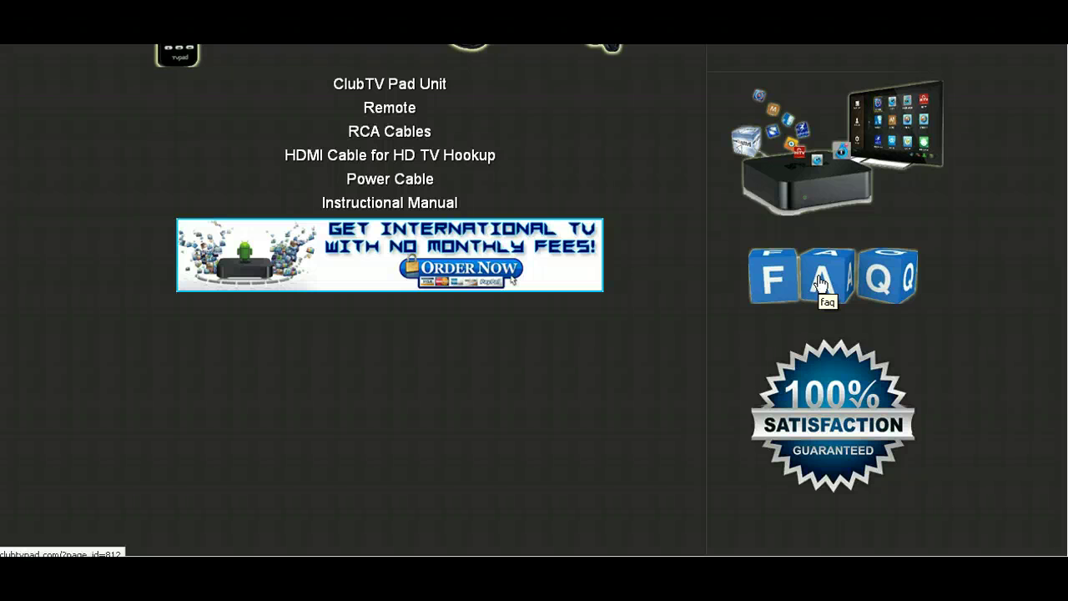
scroll(822, 283, "up", 3)
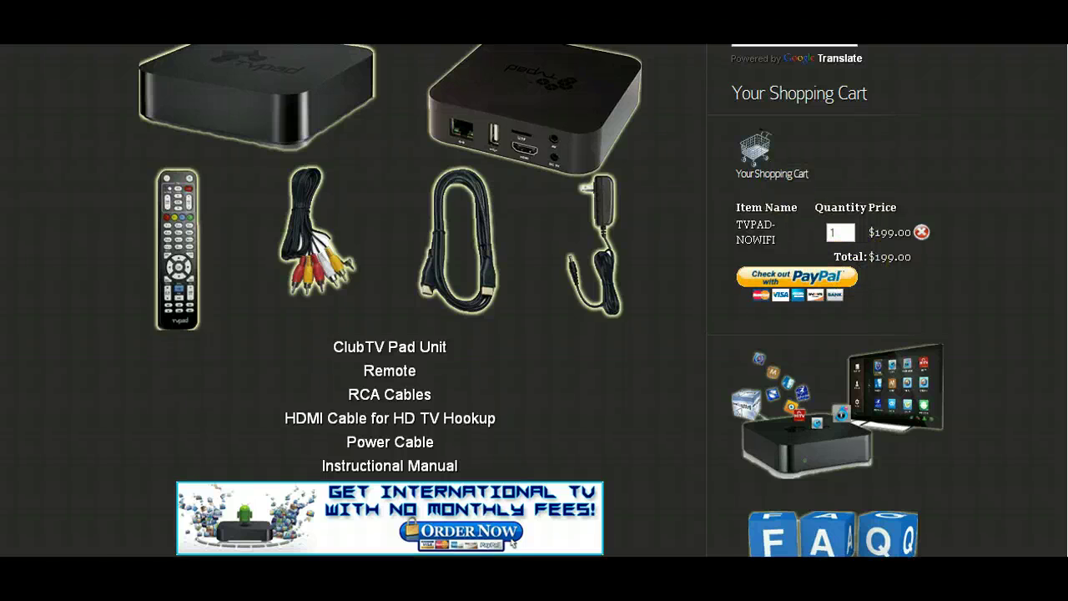
scroll(534, 300, "up", 2)
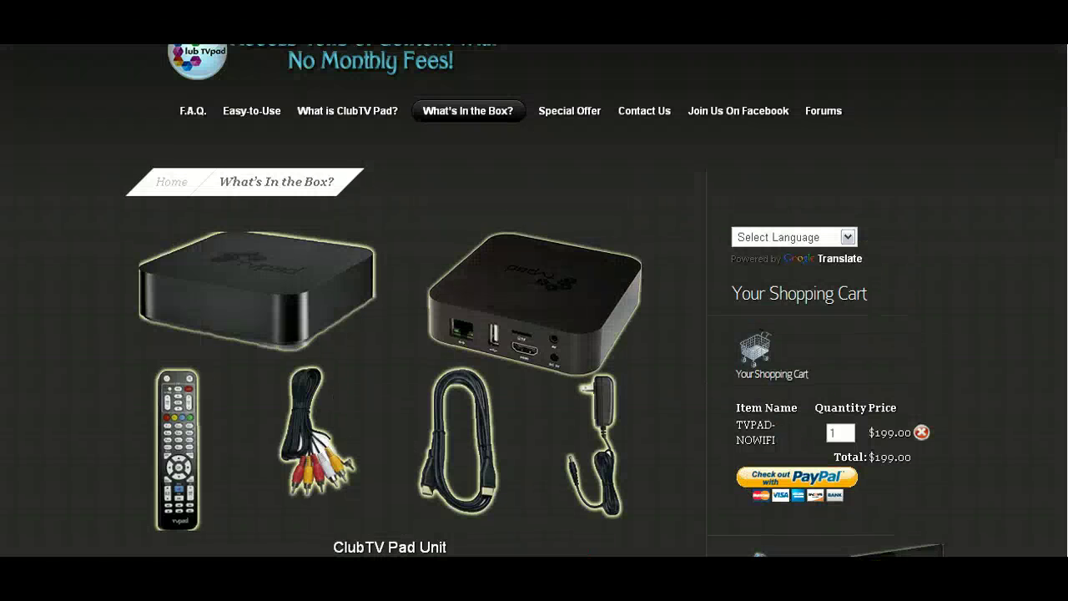
- Open the Special Offer page and add the Model M121S – With Wifi to the shopping cart
left_click(576, 117)
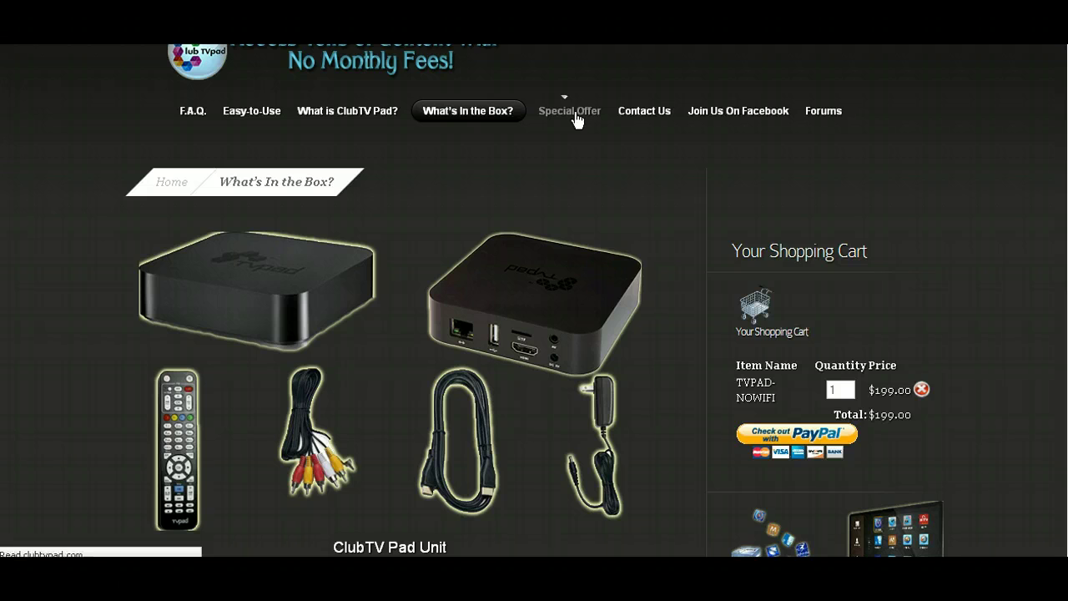
scroll(609, 386, "down", 3)
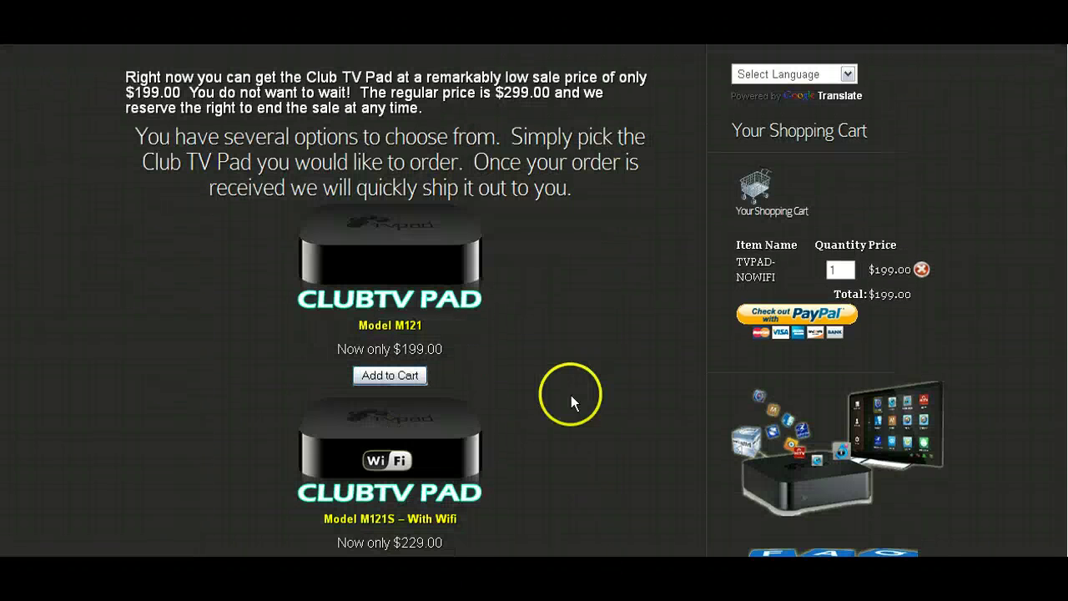
scroll(394, 384, "down", 2)
scroll(449, 374, "down", 1)
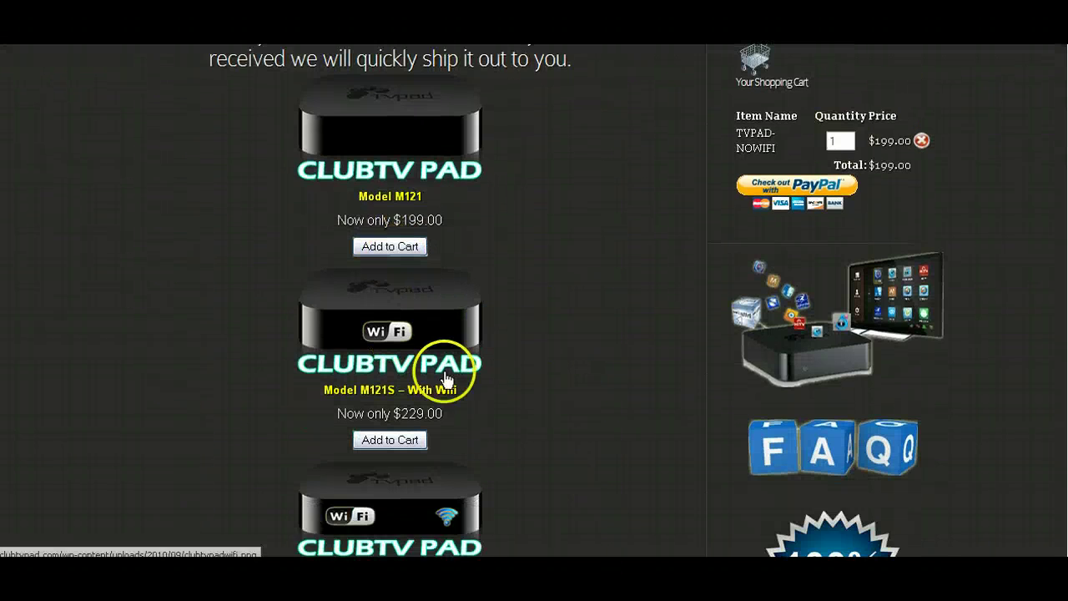
left_click(373, 443)
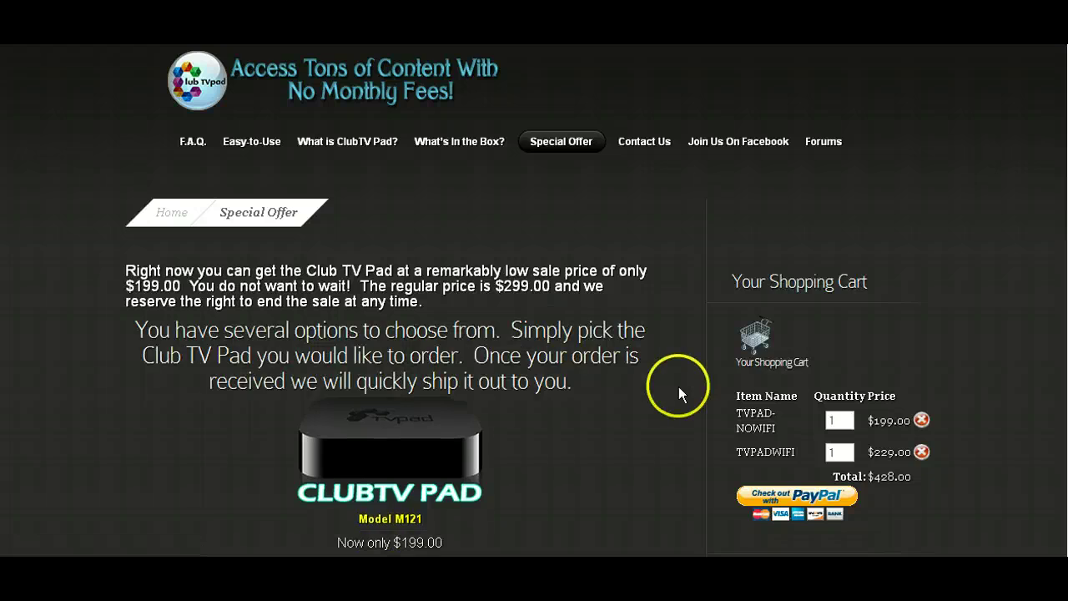
- Review the updated shopping cart and the product models on offer, closing the popup that covers the page
scroll(784, 384, "down", 2)
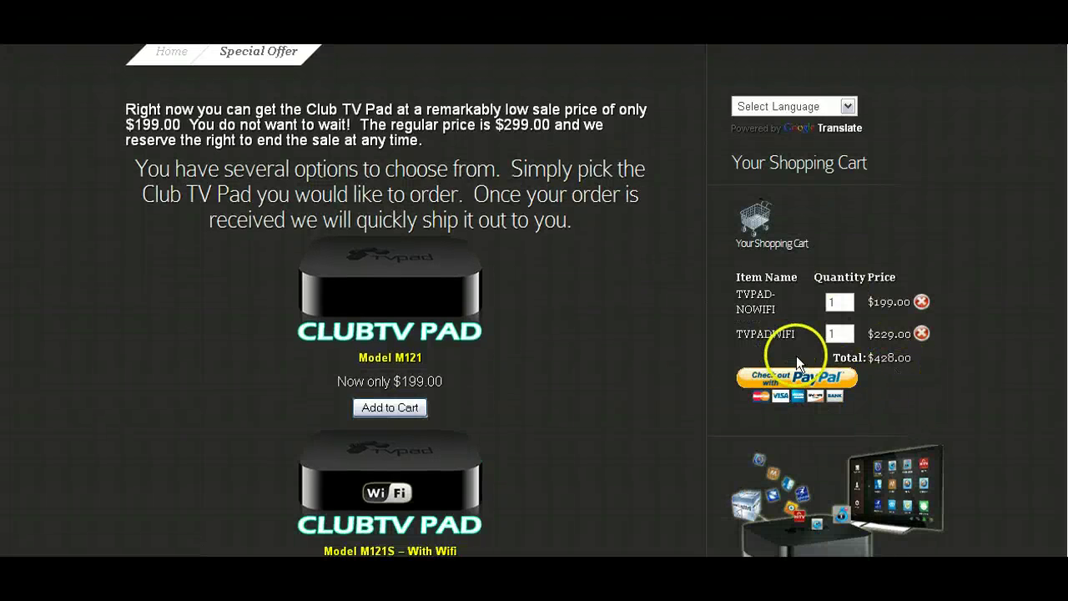
scroll(796, 357, "down", 2)
scroll(615, 309, "down", 2)
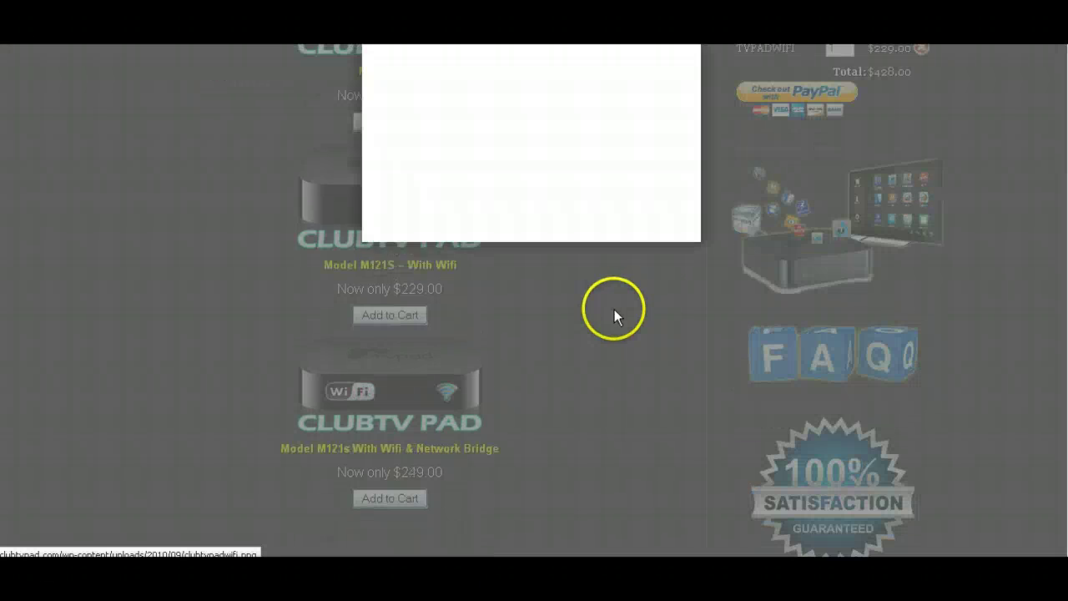
left_click(701, 181)
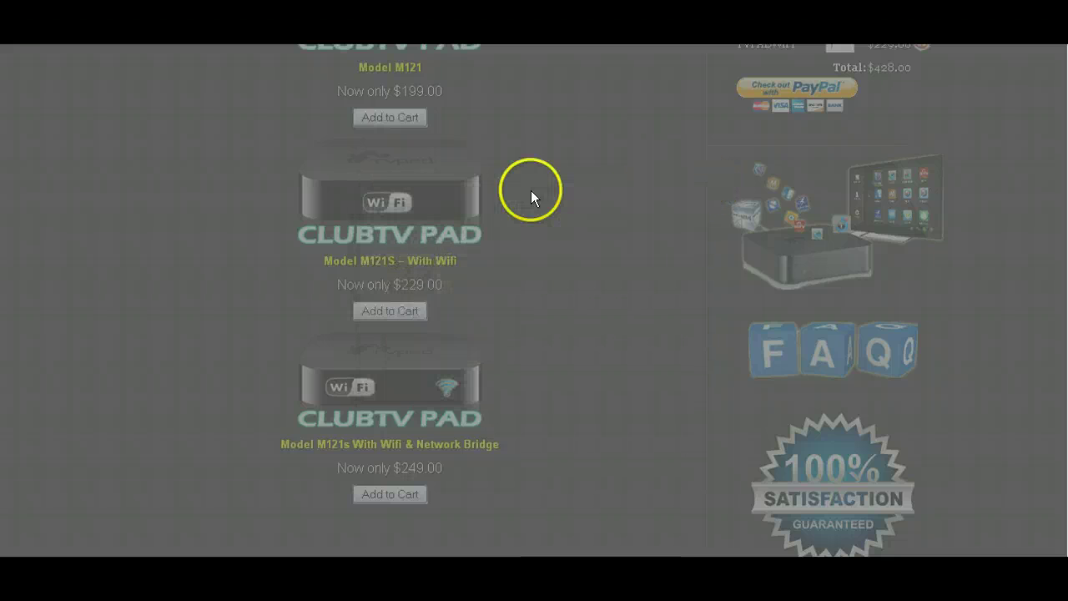
scroll(660, 266, "up", 4)
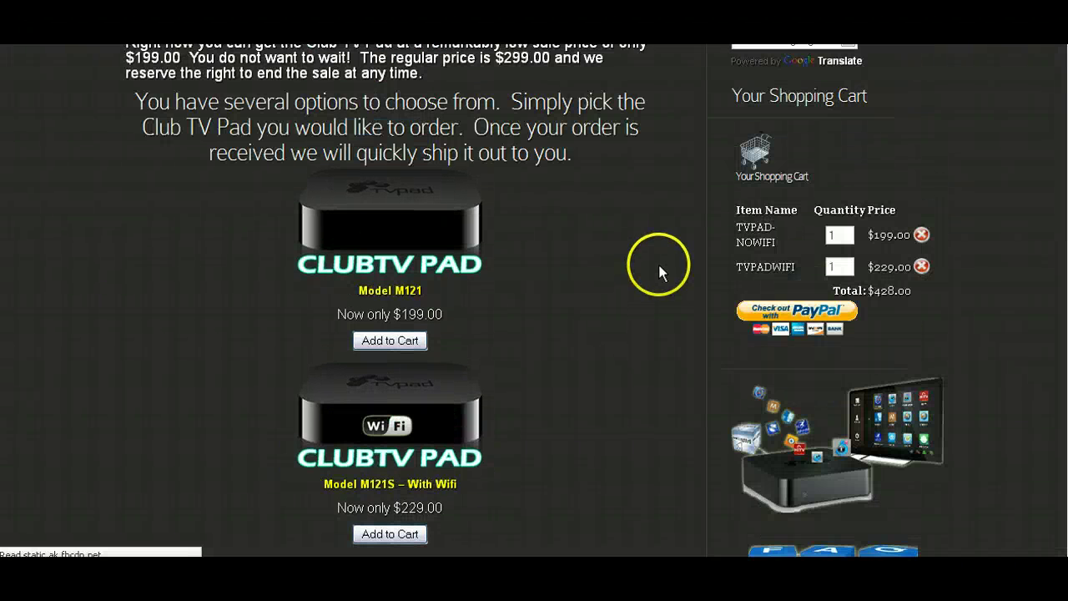
scroll(660, 263, "up", 2)
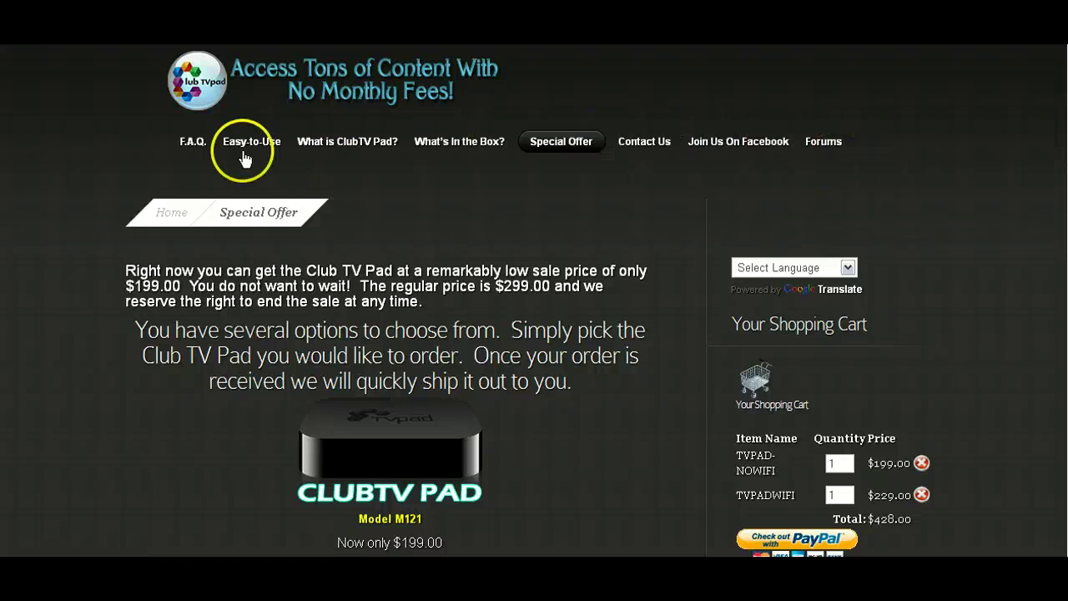
- Open the F.A.Q. page, view the multiple-TV and built-in WiFi answers, and close the popup covering the page
left_click(192, 150)
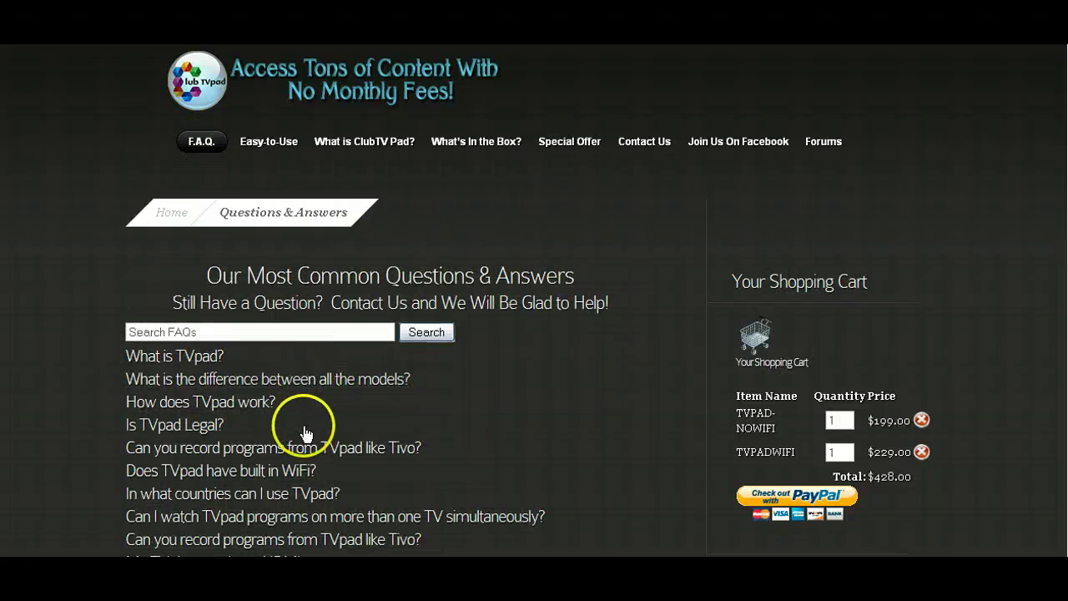
scroll(288, 359, "down", 2)
left_click(281, 353)
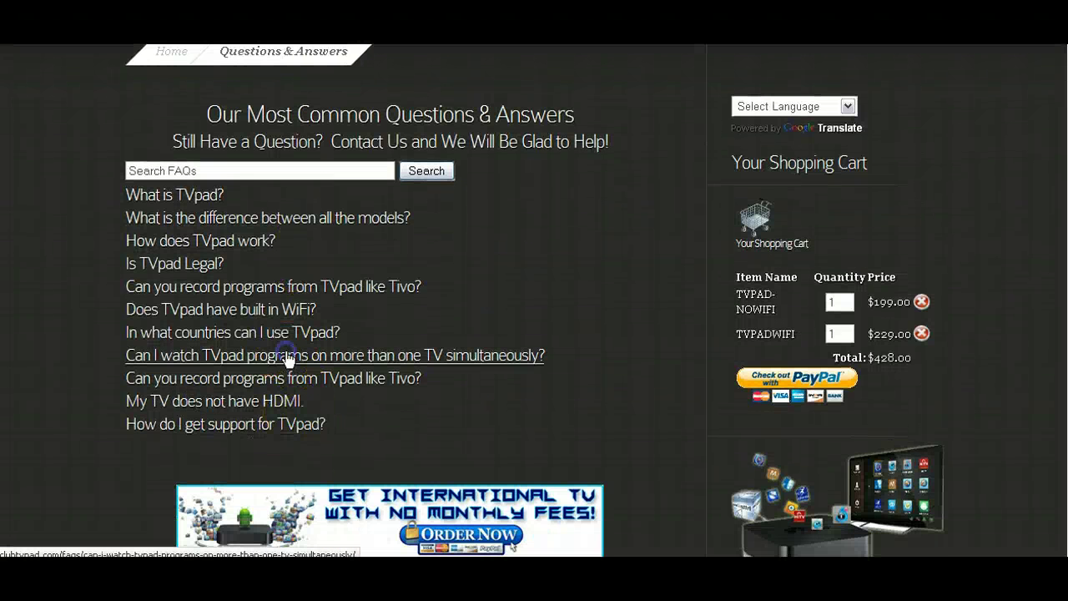
left_click(251, 308)
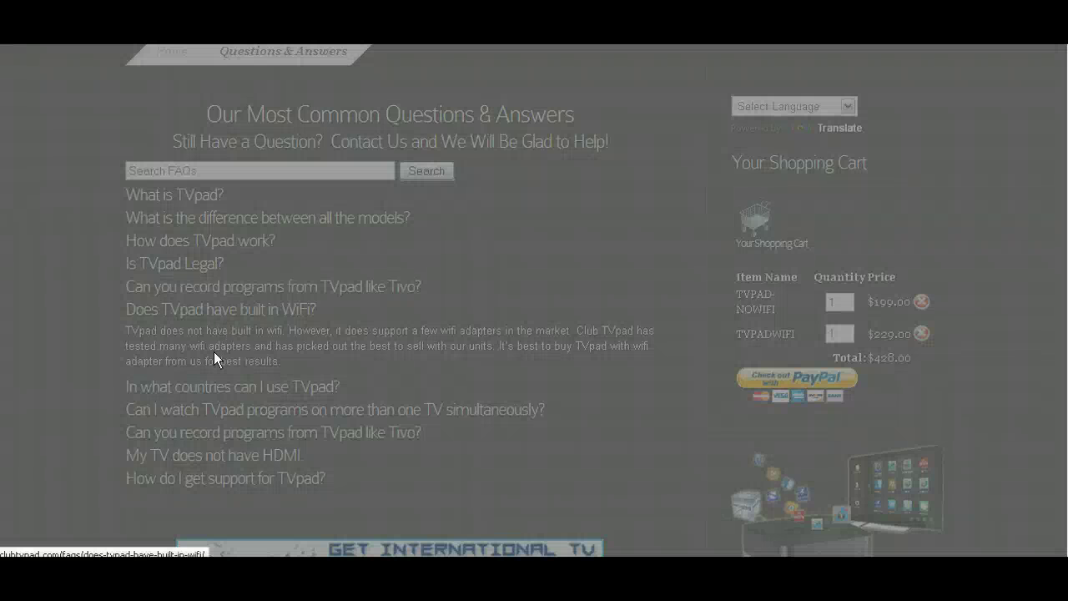
left_click(226, 332)
left_click(701, 181)
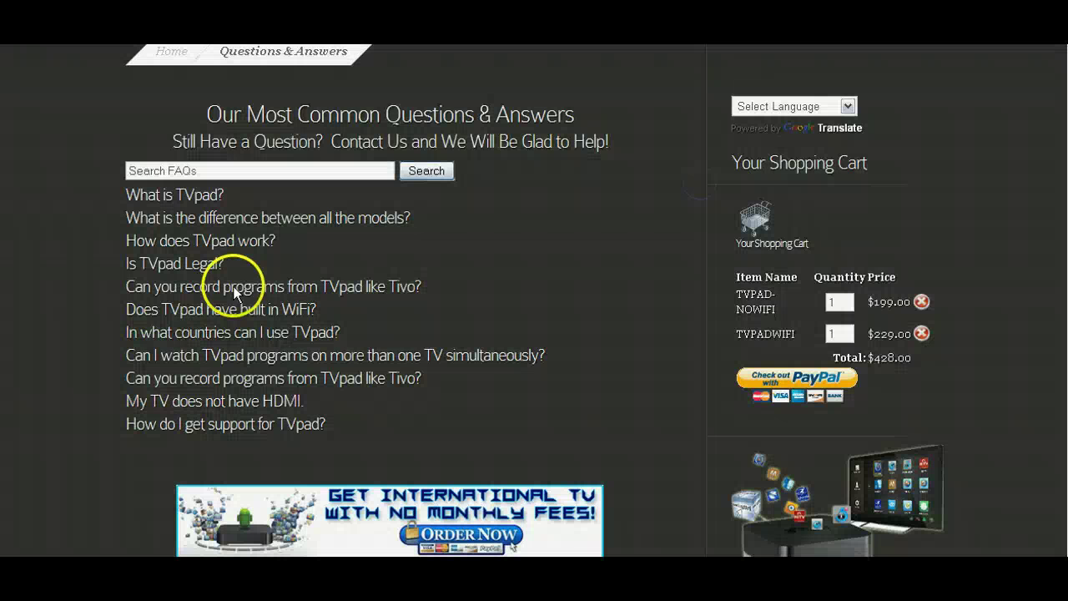
- View the FAQ answers about supported countries, multiple TVs, missing HDMI, getting support and built-in WiFi, and collapse the WiFi answer
left_click(192, 333)
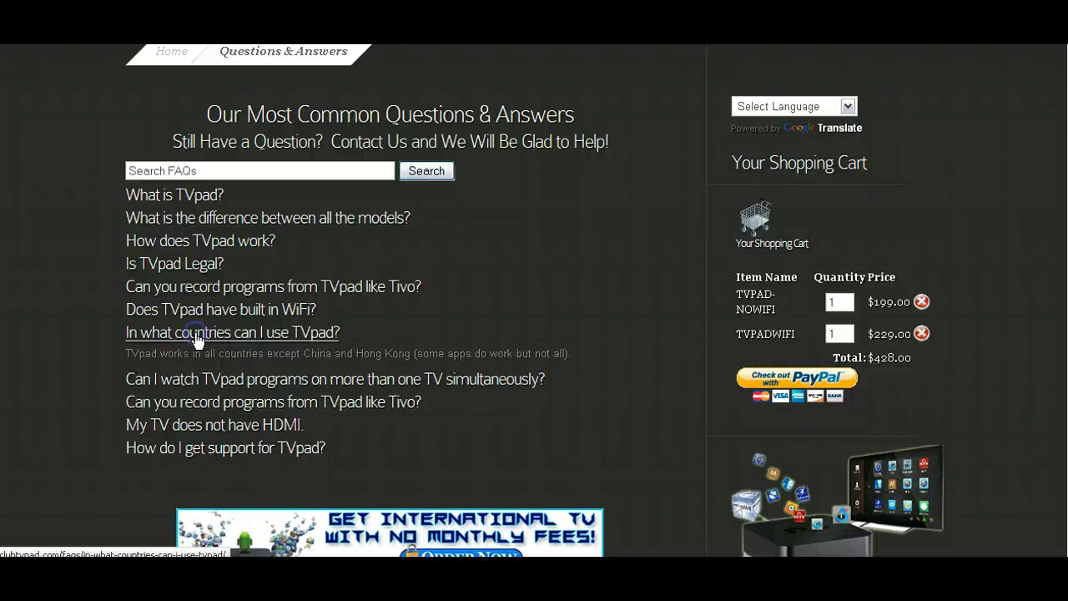
left_click(192, 377)
left_click(192, 440)
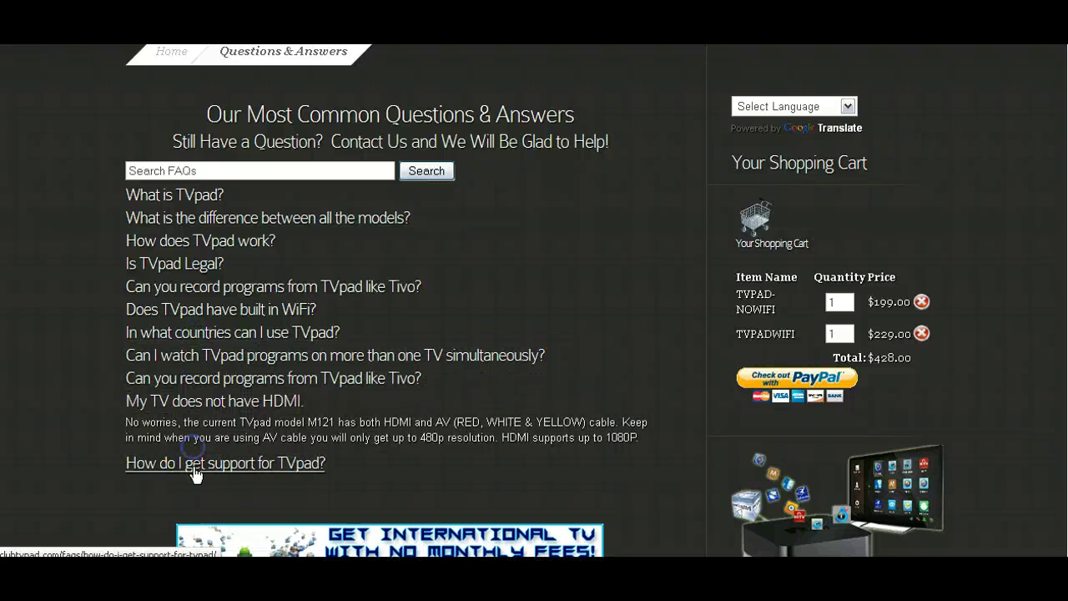
left_click(192, 465)
left_click(207, 312)
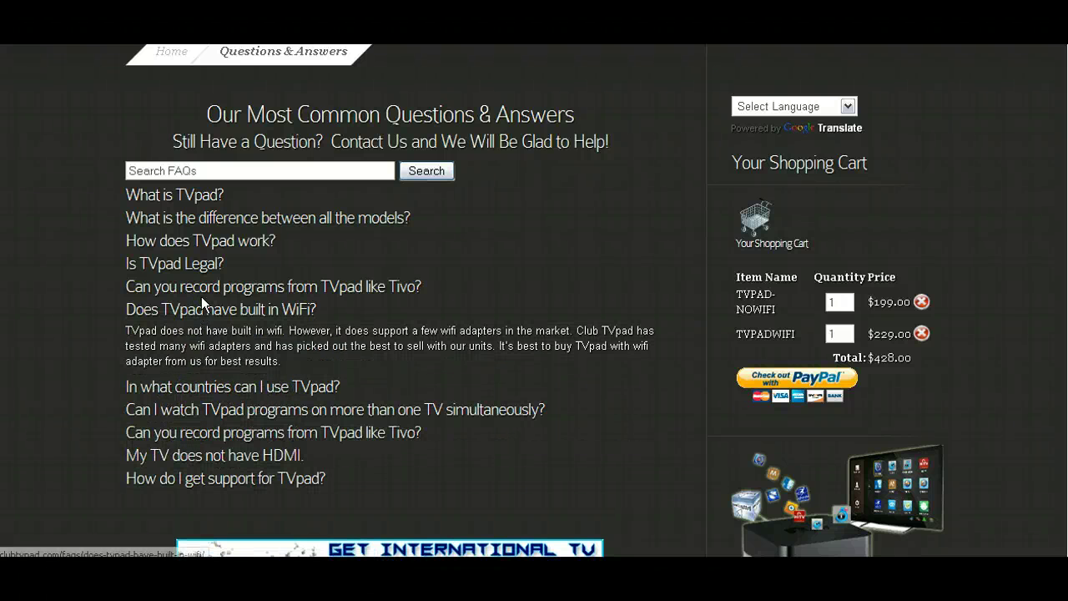
left_click(215, 311)
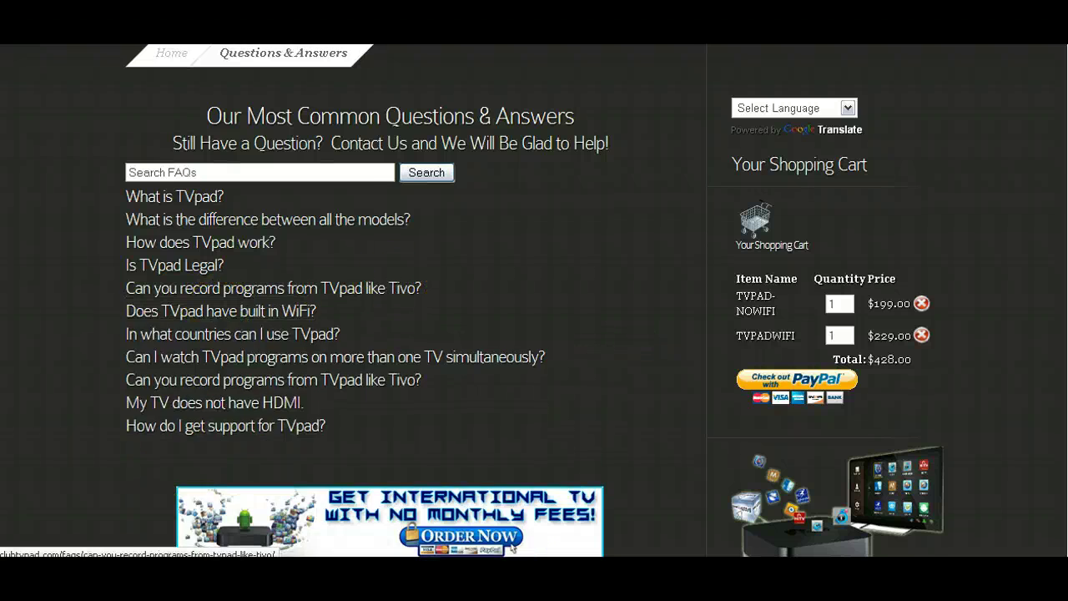
scroll(393, 286, "up", 2)
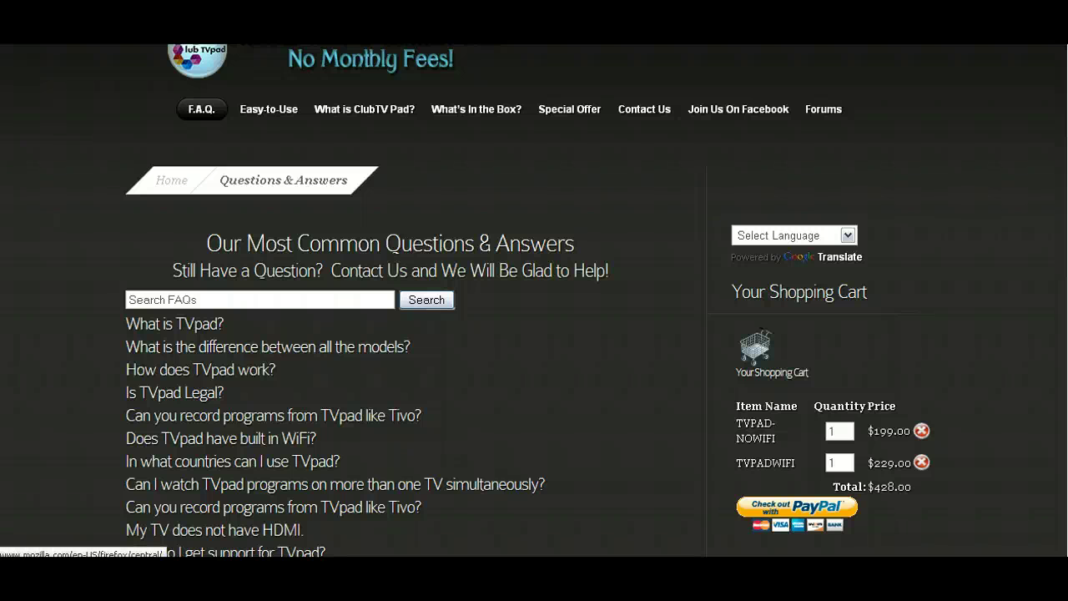
- Log in to the Club TV Pad site administration with the username SiteAdmin and the account password
left_click(638, 243)
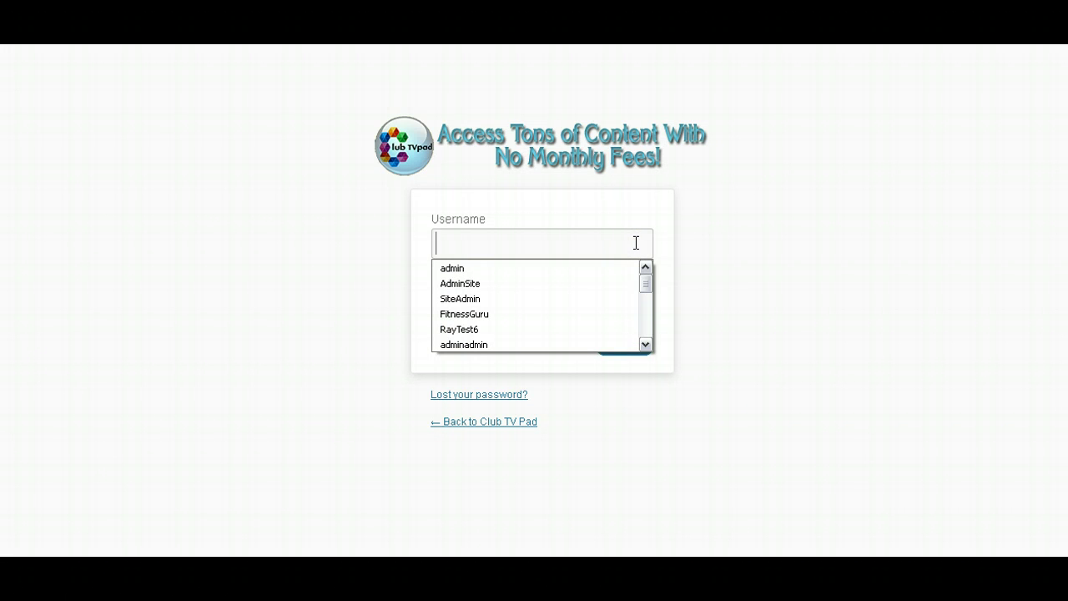
type("Site")
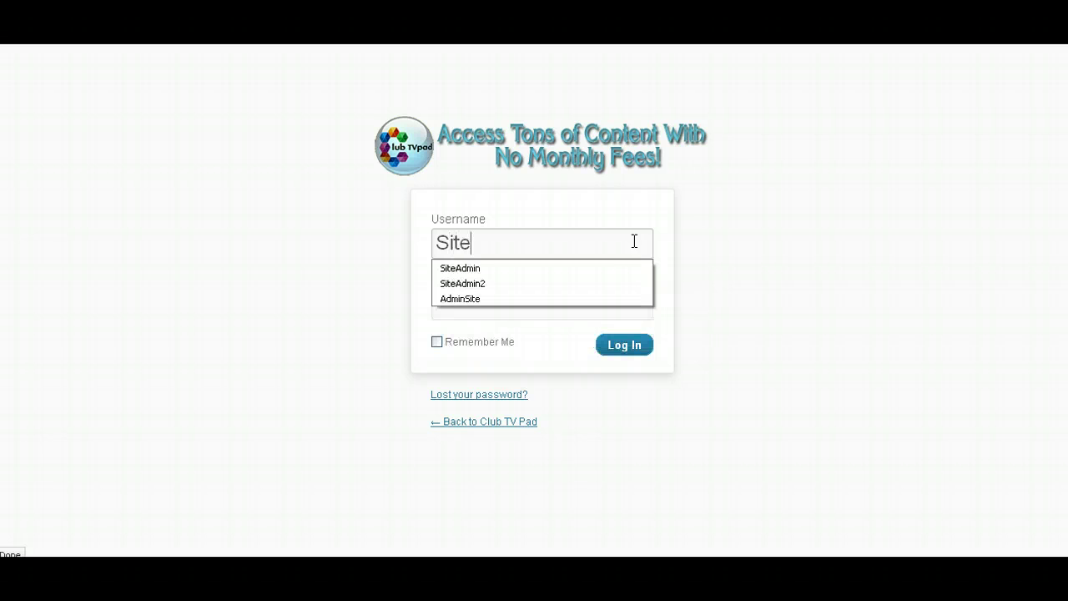
key("Down")
key("Tab")
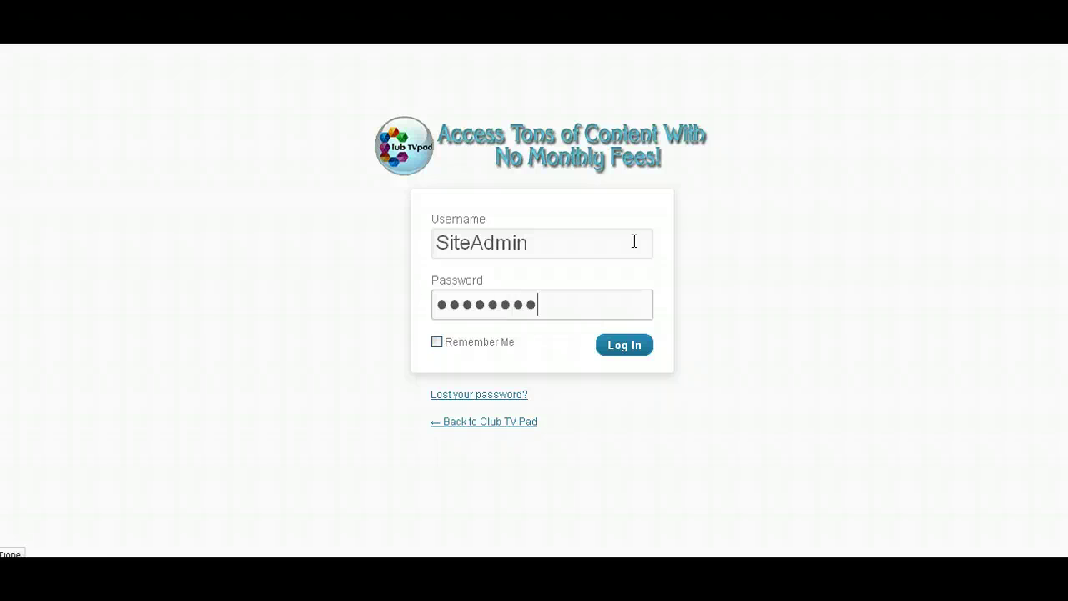
key("Return")
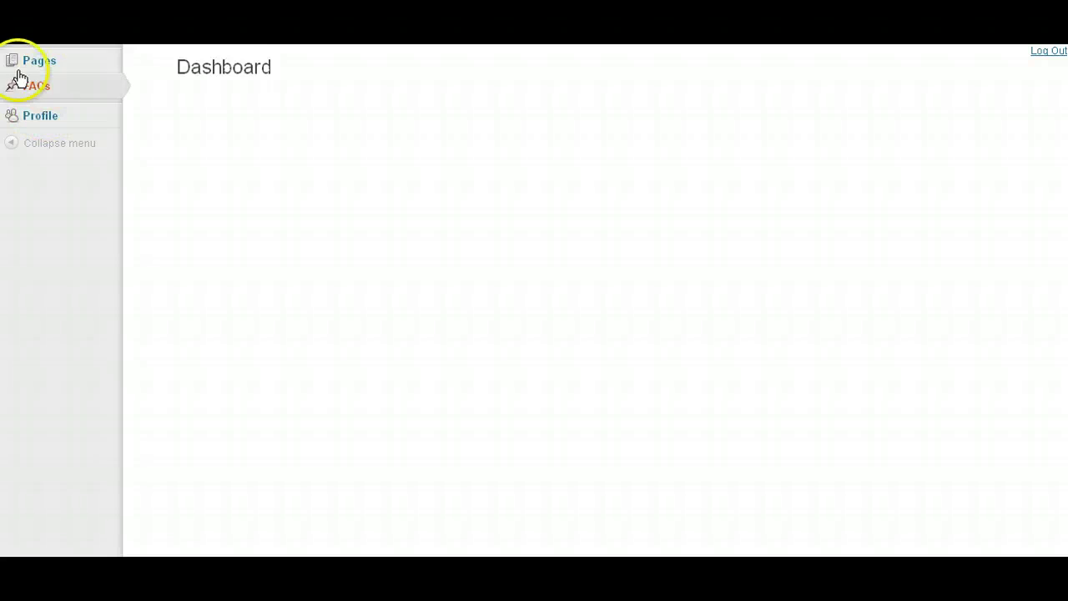
mouse_move(15, 81)
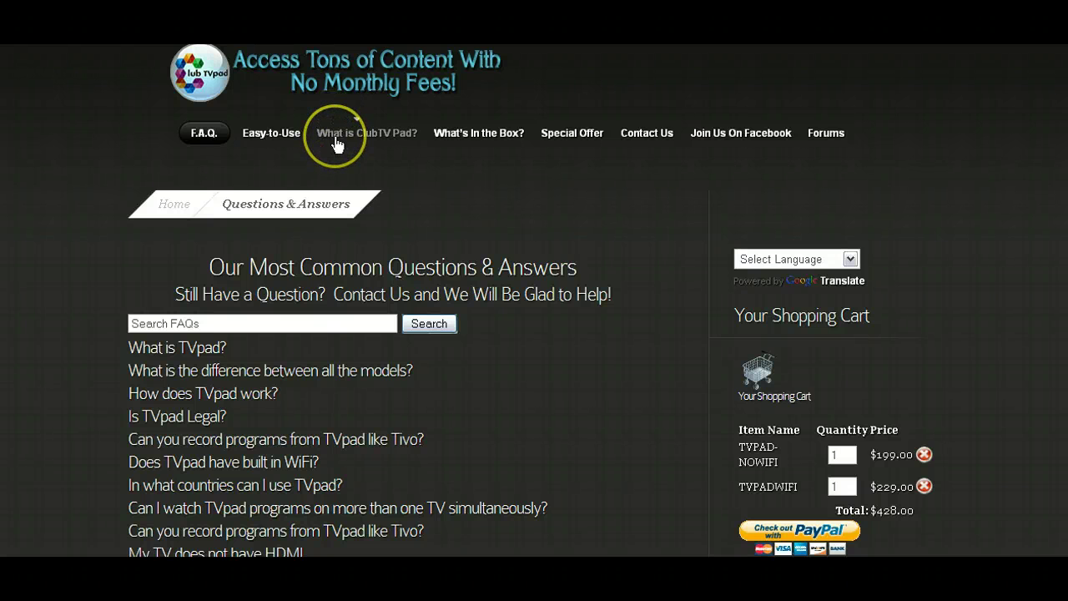
- Open the What is ClubTV Pad? page, read through its product description, and close the popup covering it
left_click(336, 143)
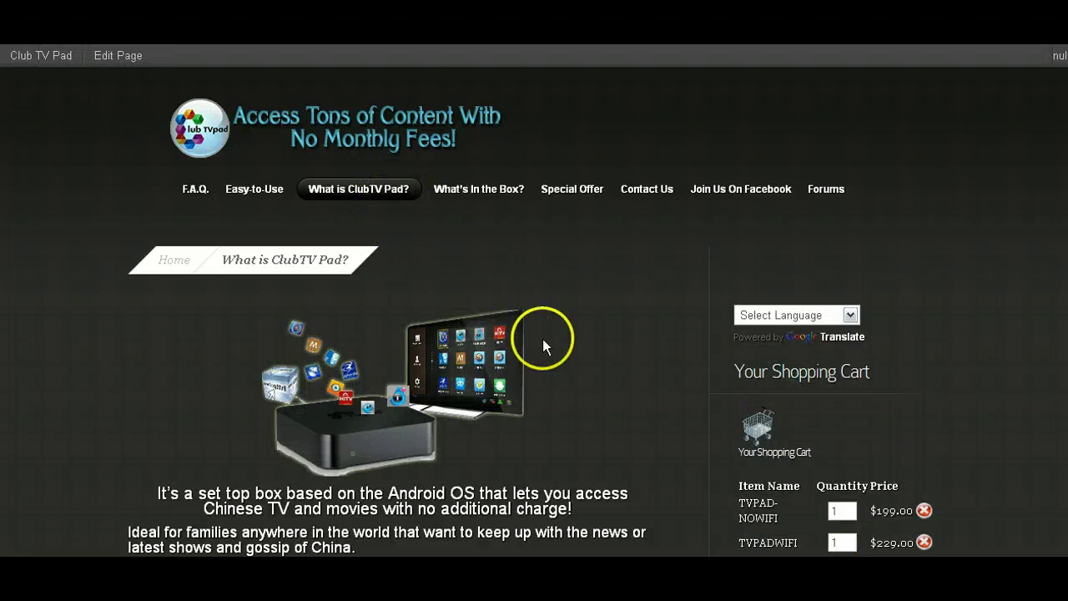
scroll(365, 205, "down", 1)
scroll(367, 317, "down", 3)
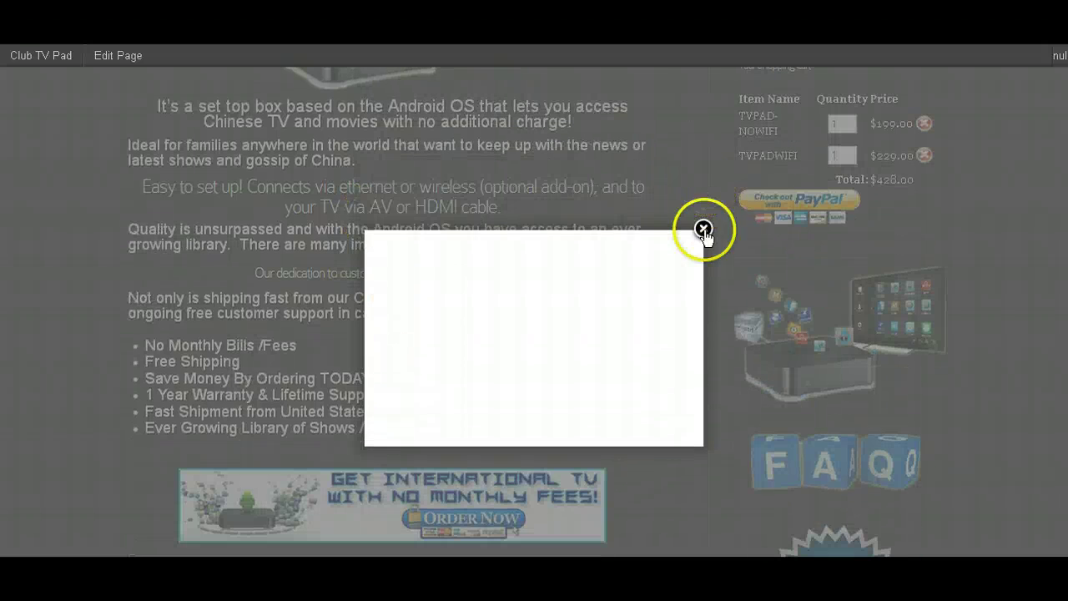
left_click(704, 229)
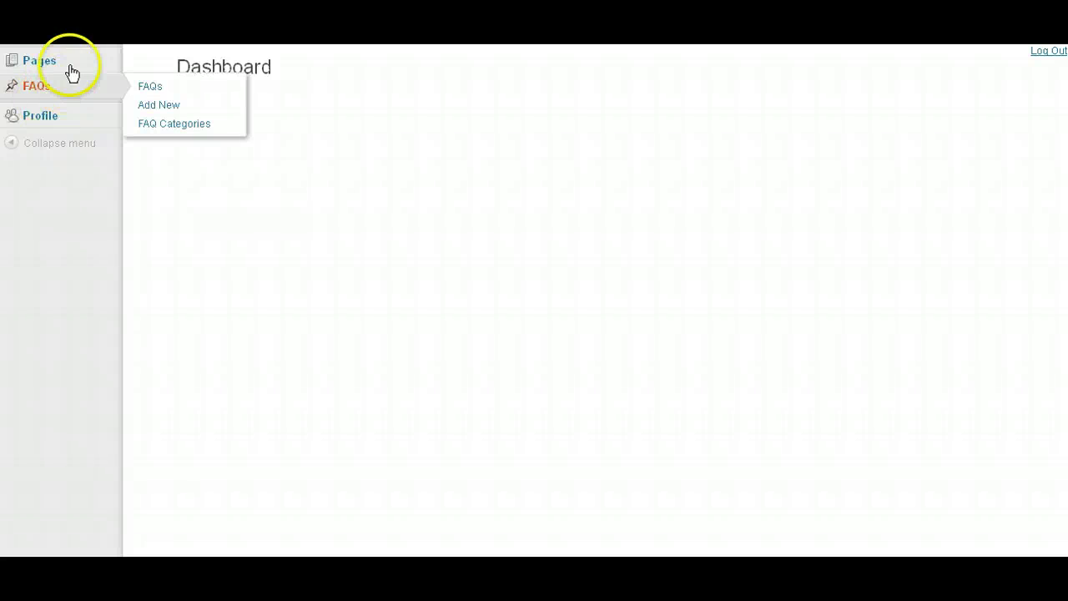
- List all the site's pages in the dashboard and open the What is ClubTV Pad? page for editing
mouse_move(58, 69)
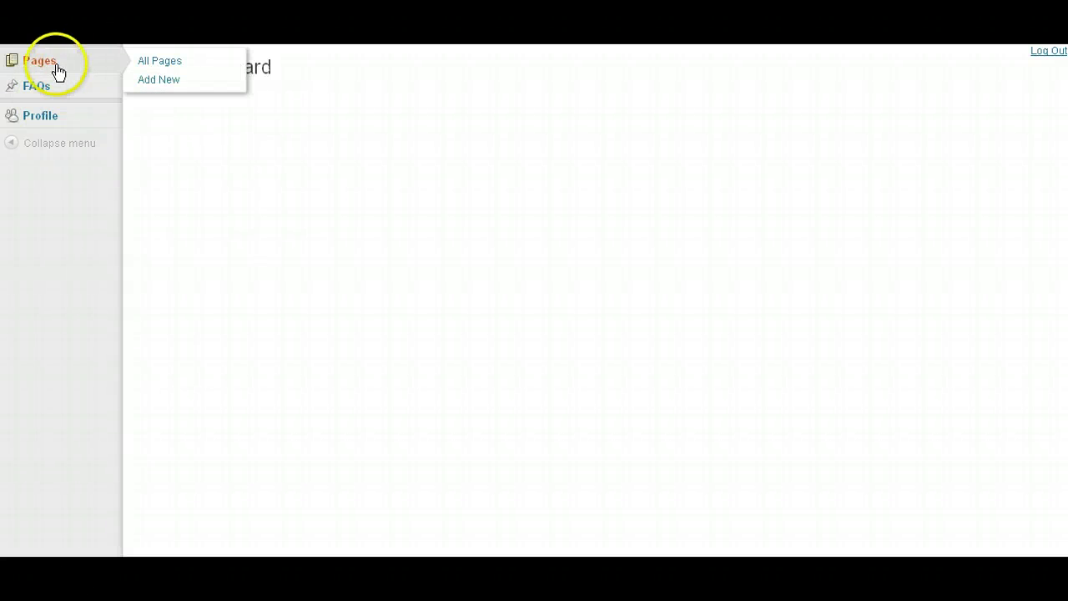
left_click(176, 66)
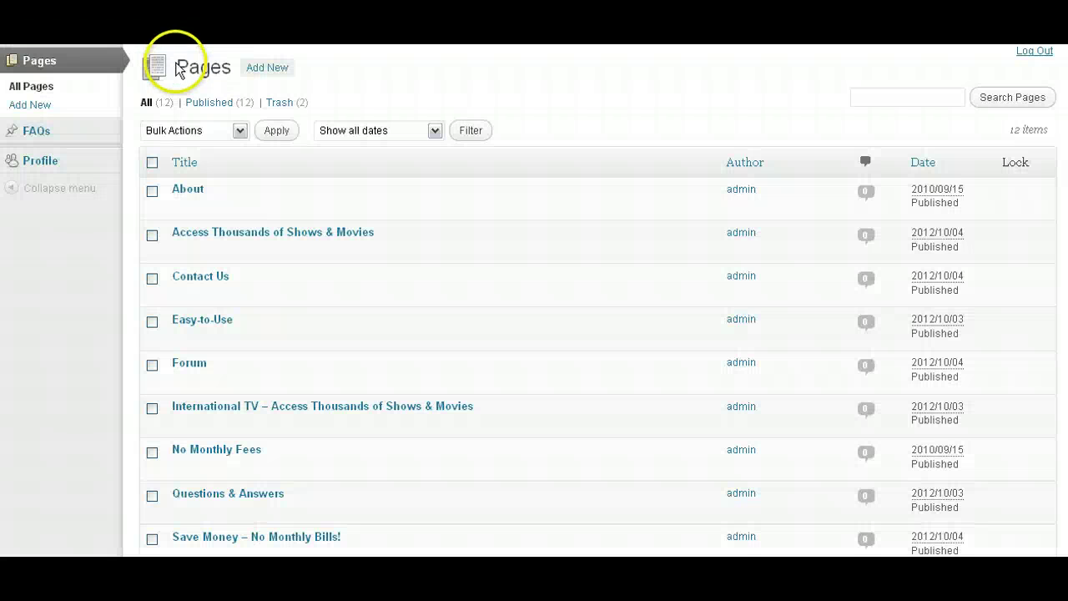
scroll(308, 371, "down", 5)
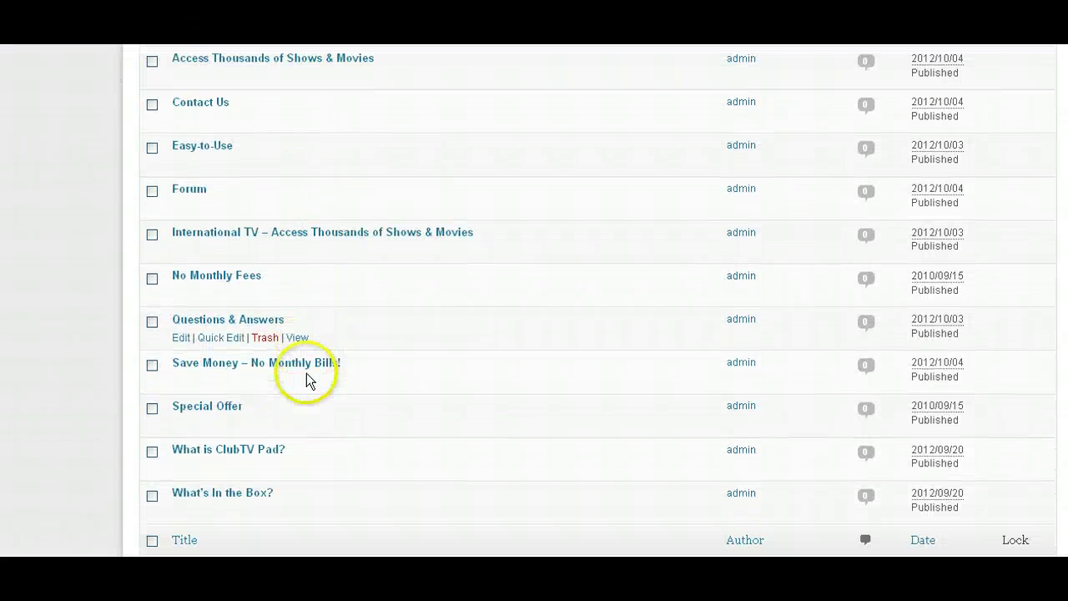
scroll(308, 378, "down", 1)
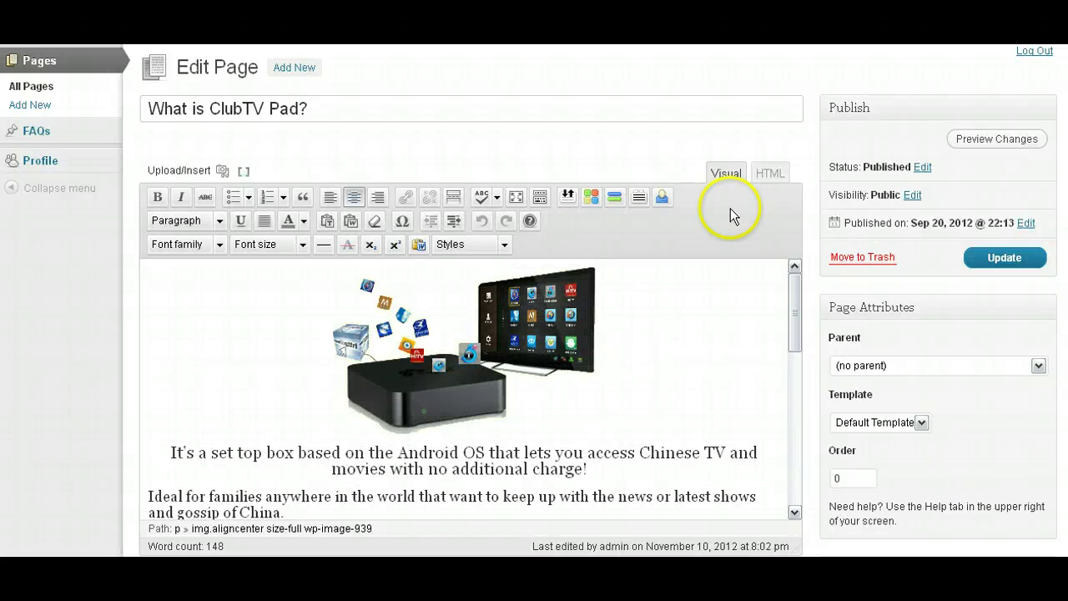
- Hide and restore the editor's extra formatting rows, view the page's HTML source, and return to visual editing
left_click(540, 196)
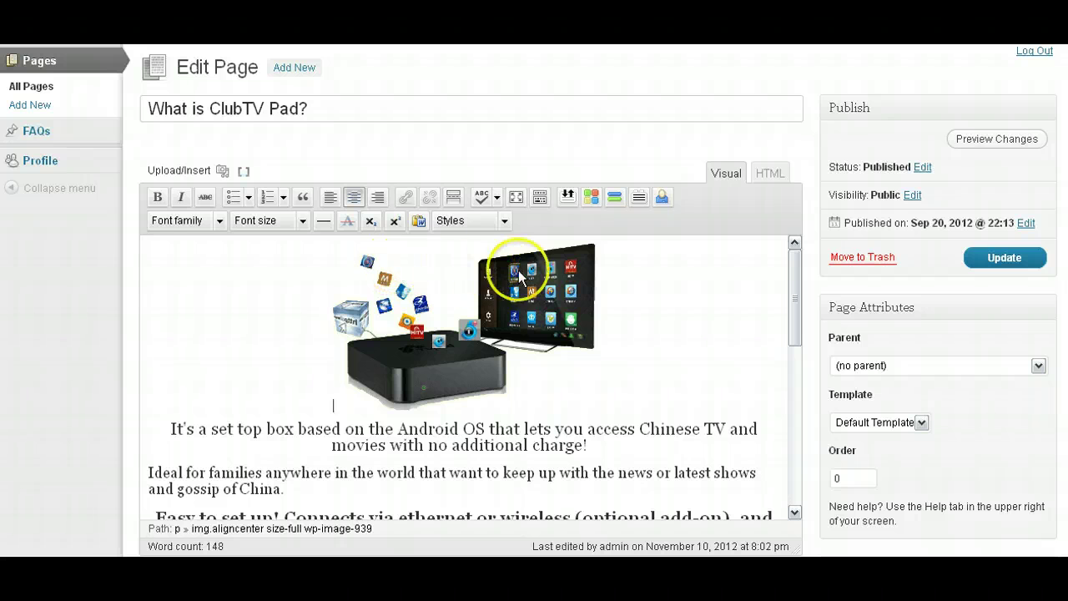
left_click(542, 198)
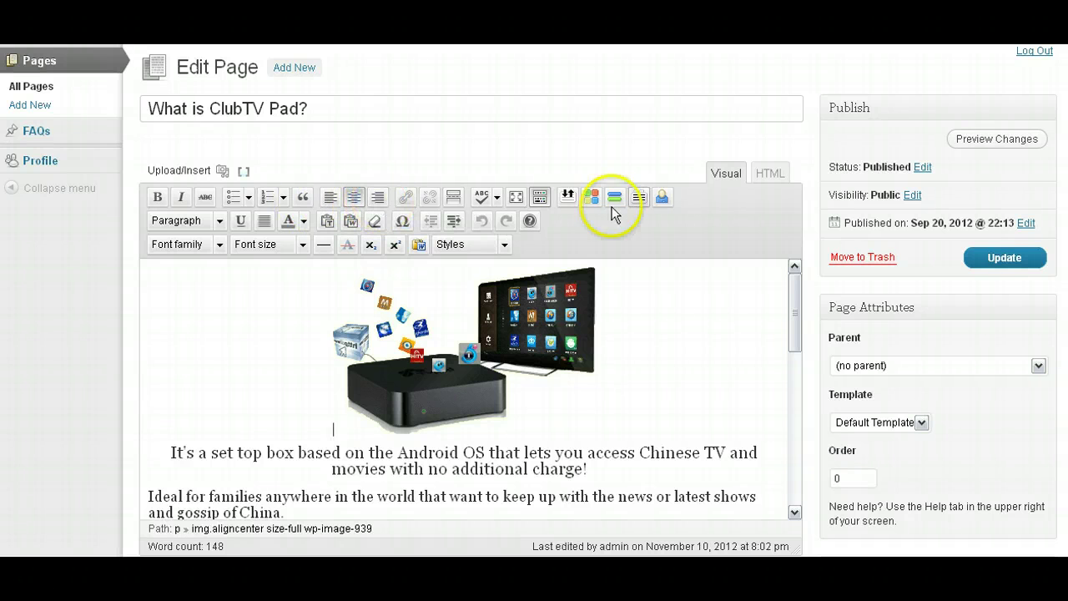
left_click(772, 175)
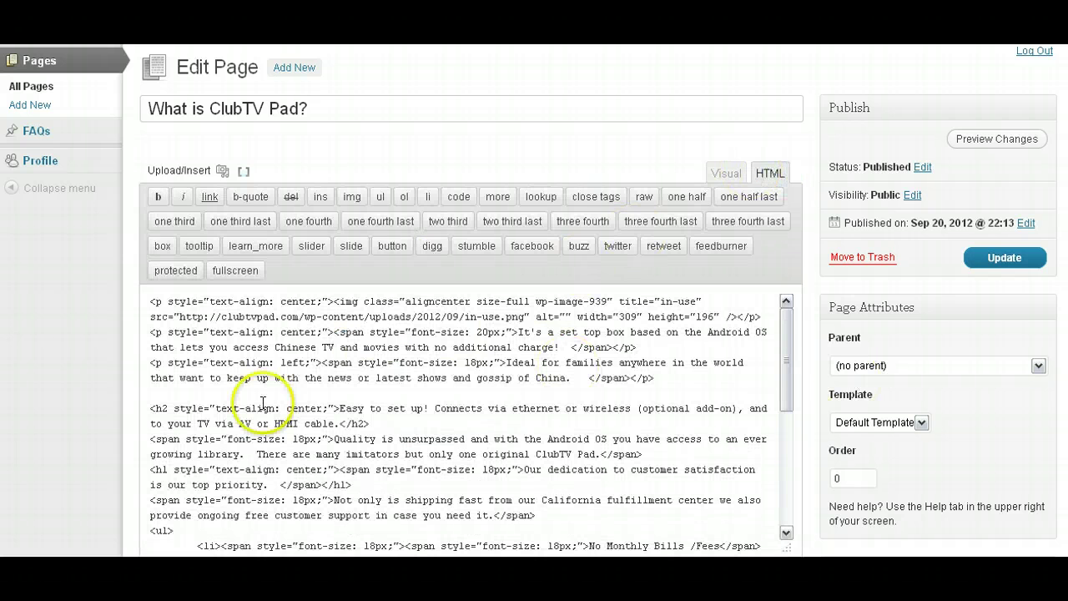
left_click(735, 177)
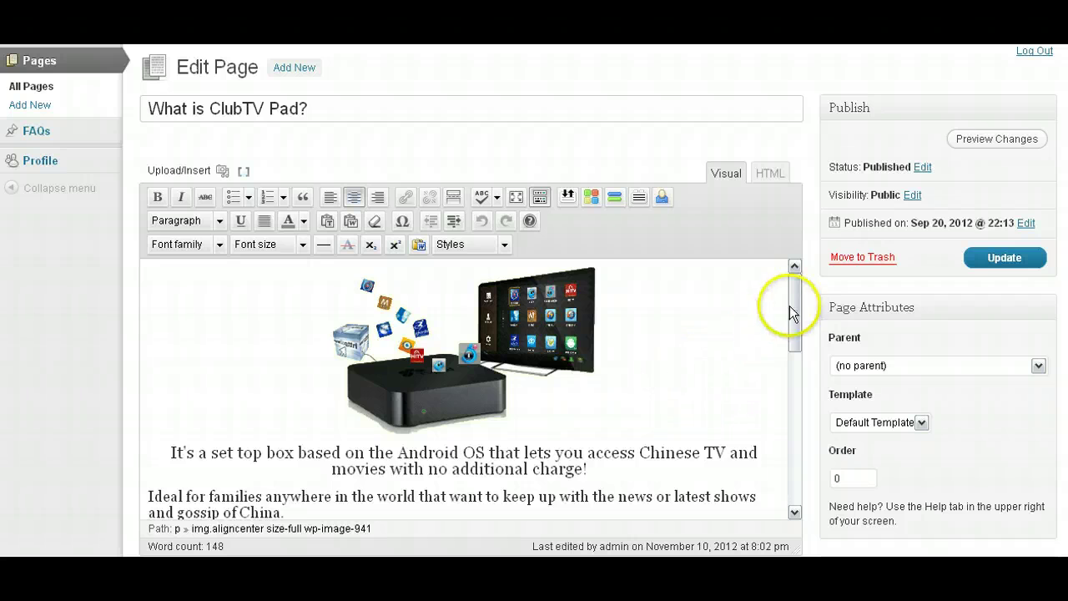
- Look through the page's content in the visual editor, and select and deselect the product picture above the text
left_click_drag(794, 303, 783, 367)
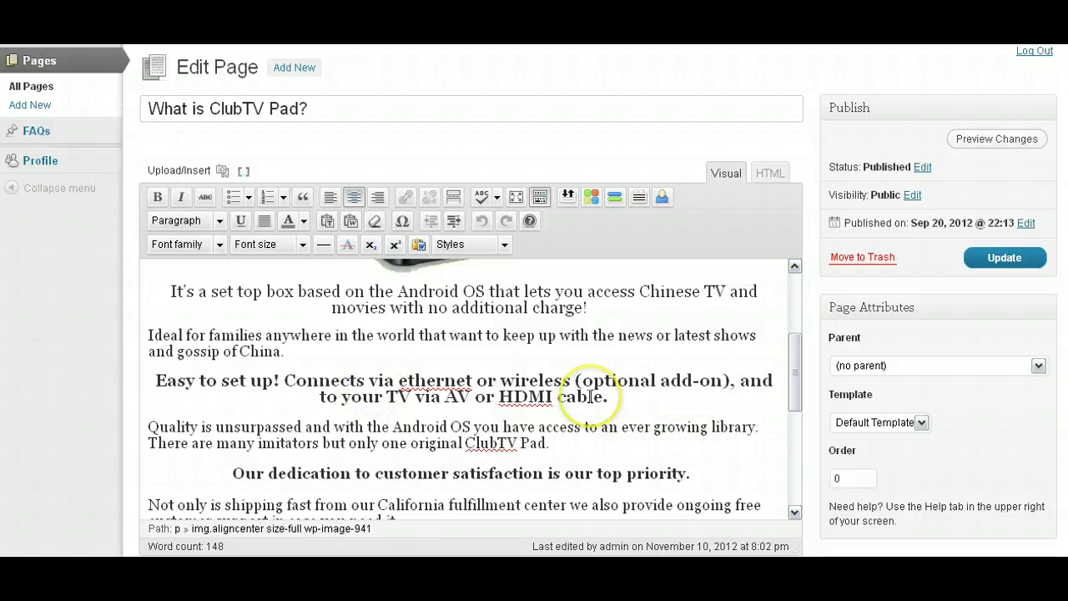
scroll(590, 396, "up", 3)
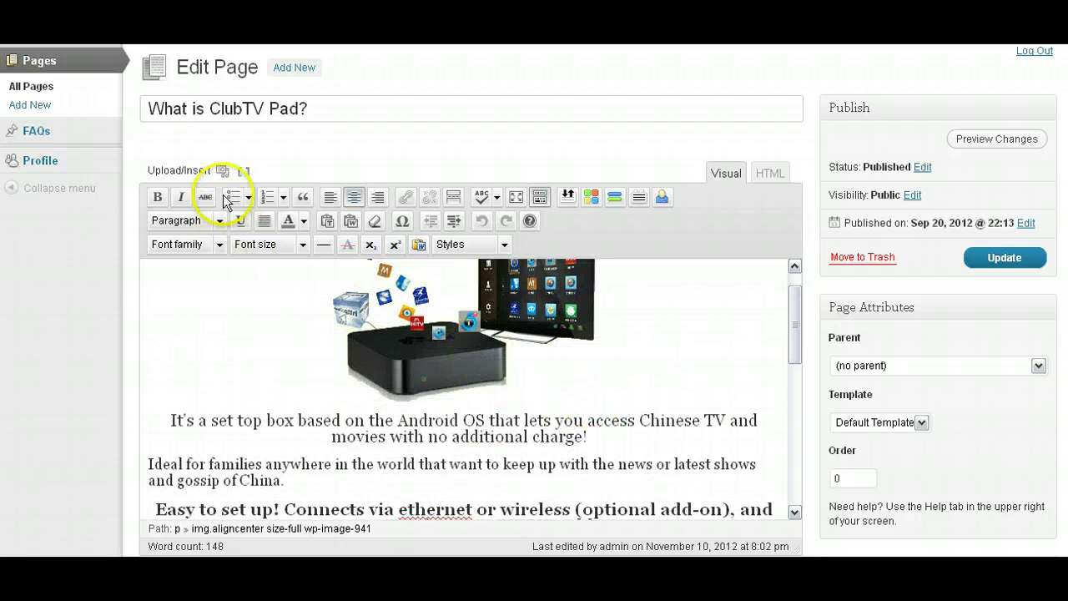
left_click(420, 326)
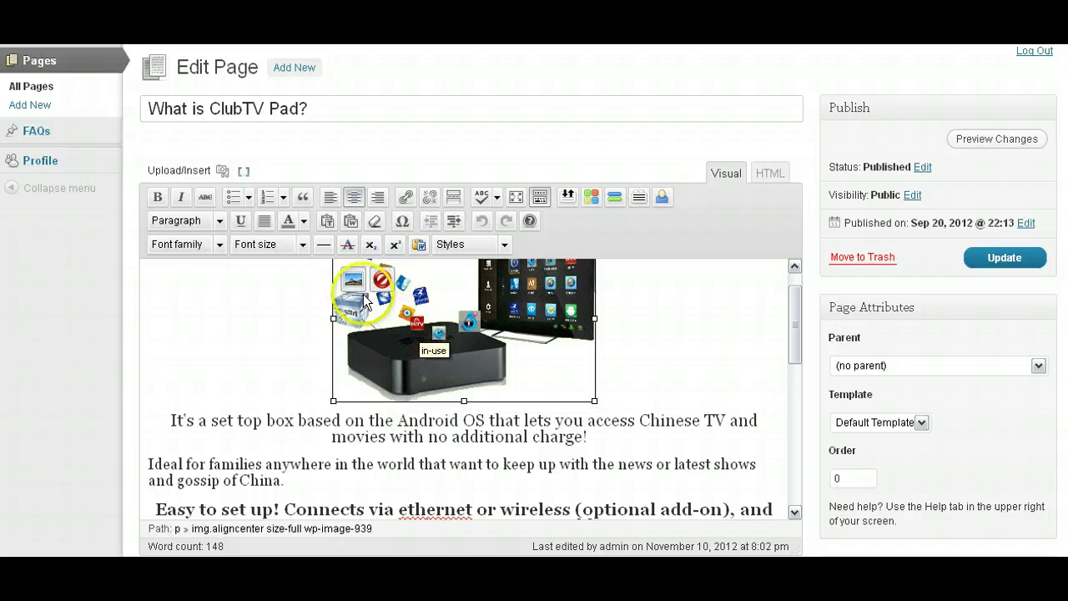
left_click(690, 403)
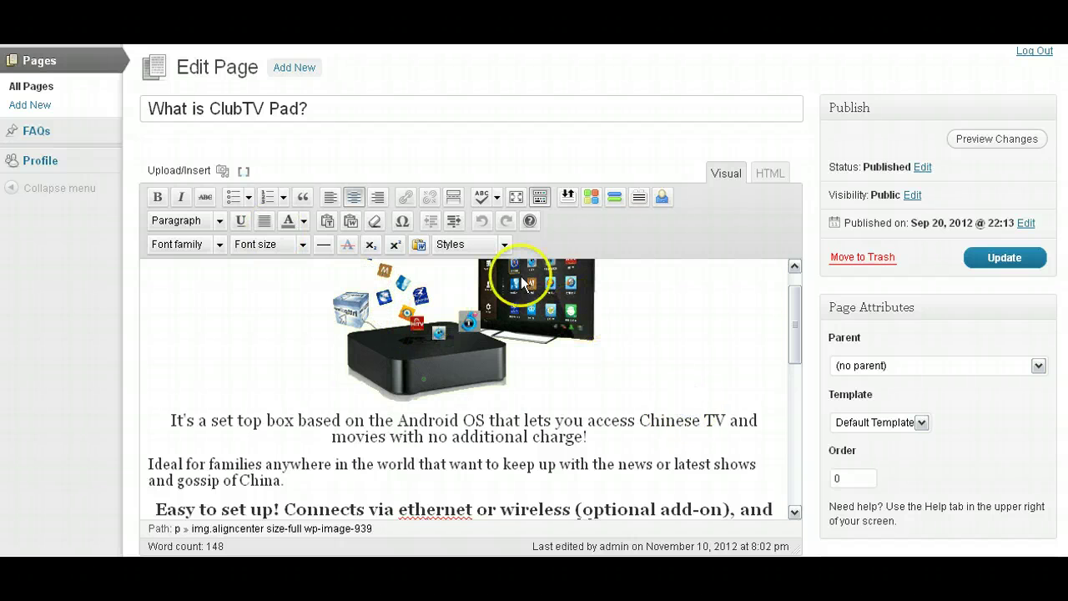
- Add a new paragraph reading "Enter your text." below the "Ideal for families anywhere in the world" paragraph
left_click(365, 489)
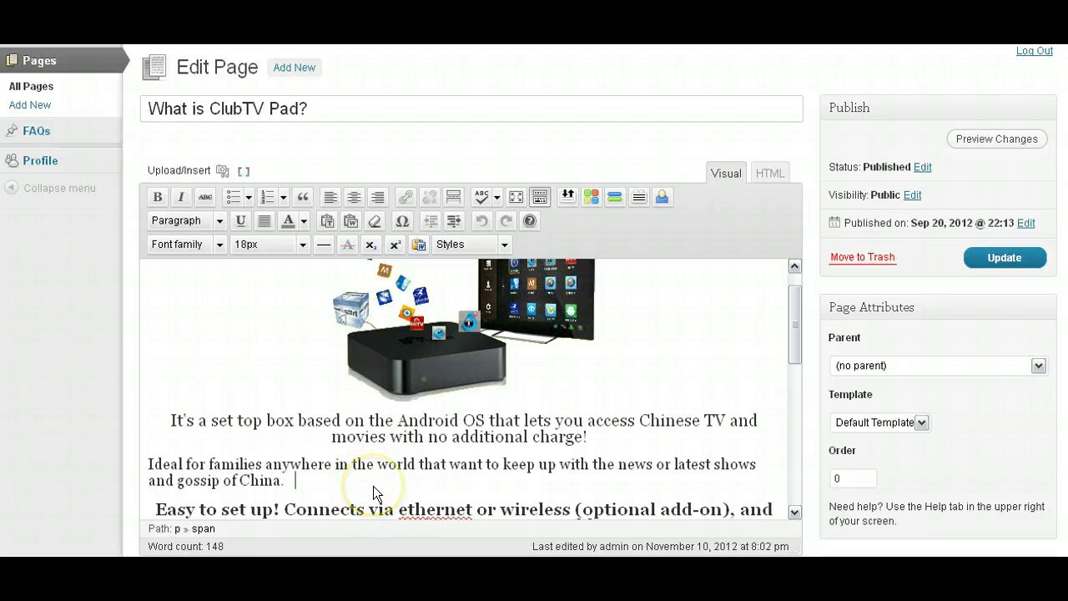
key("Return")
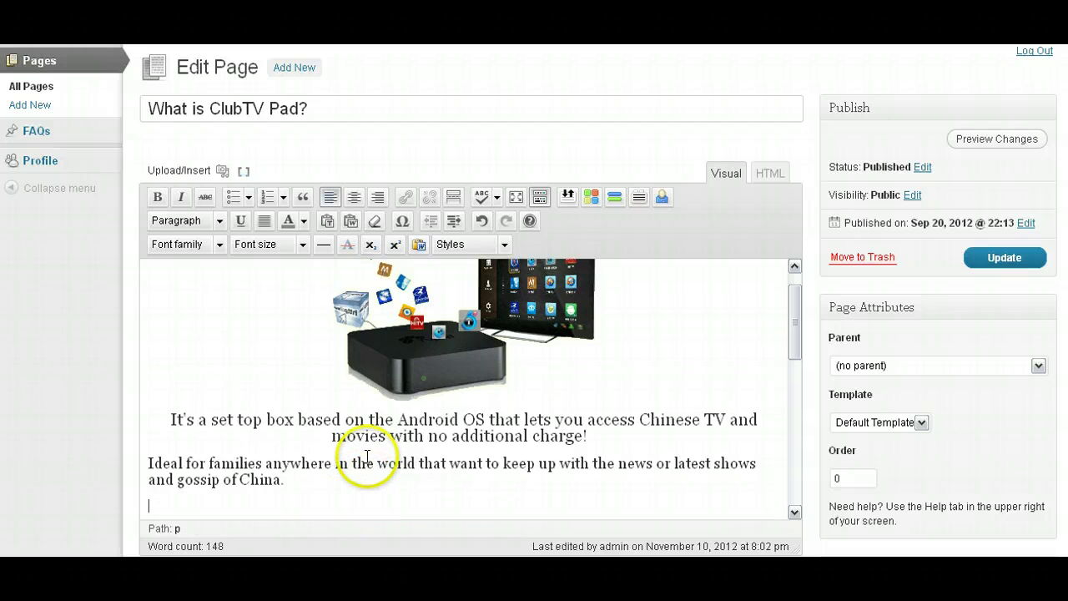
key("ctrl+v")
type("Enter ")
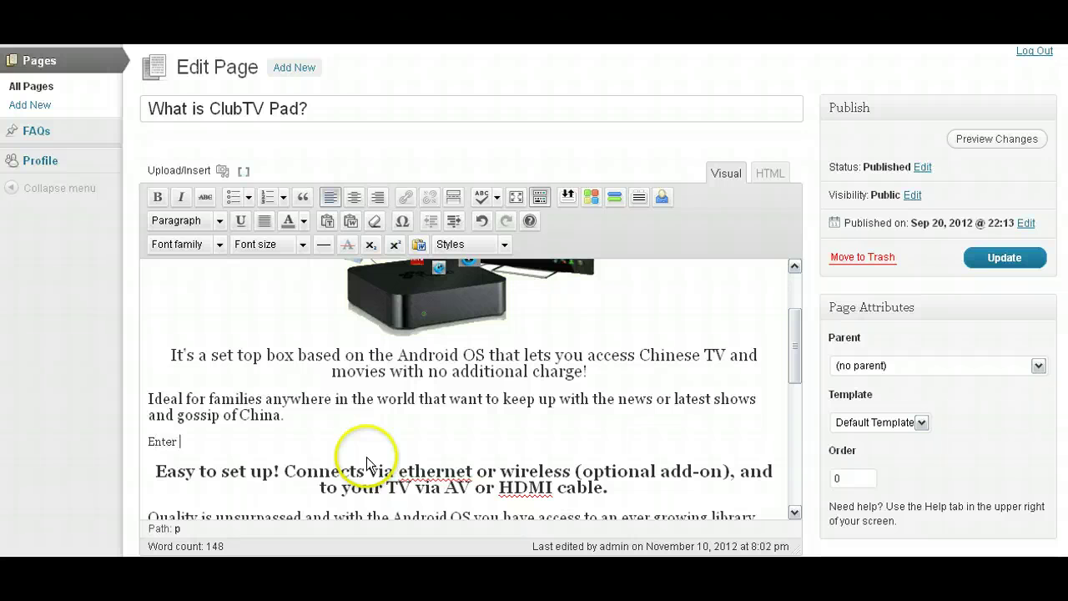
type("your text.")
- Center the "Enter your text." line and format it as Heading 1
left_click_drag(250, 443, 98, 439)
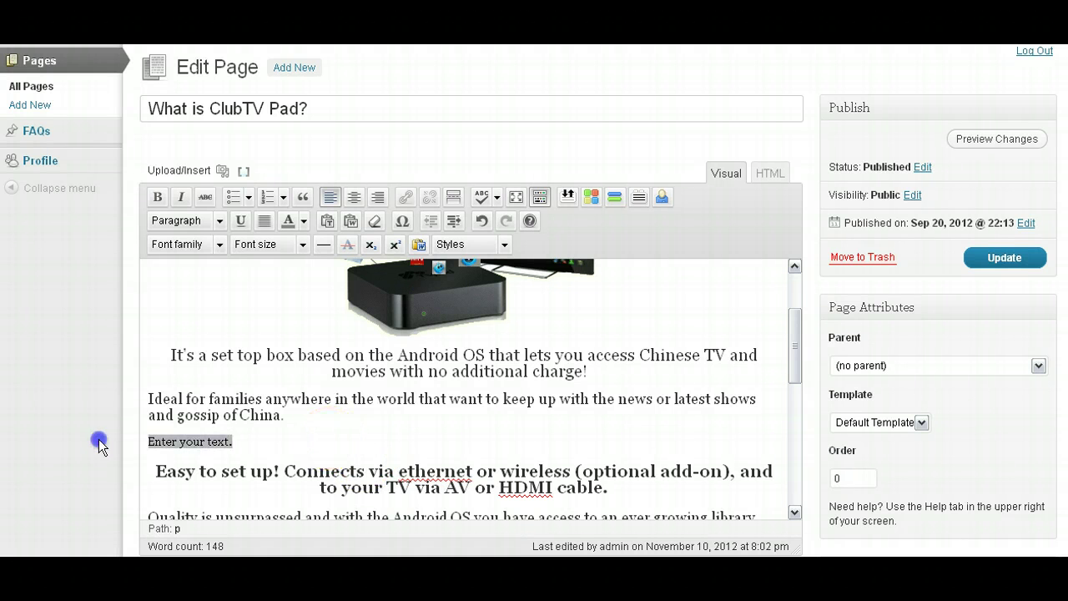
left_click(355, 197)
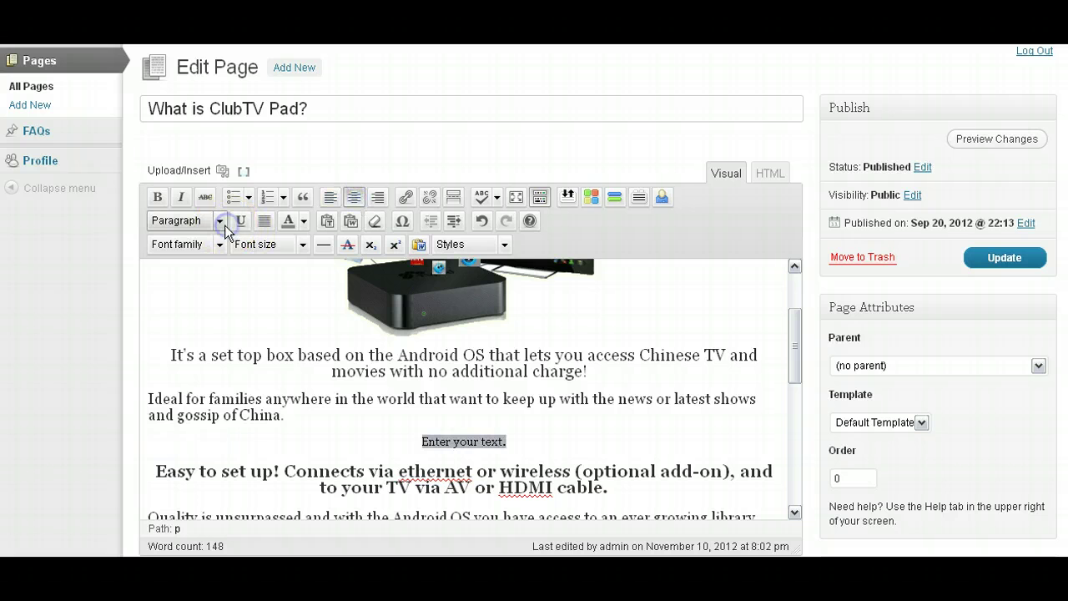
left_click(224, 224)
left_click(185, 328)
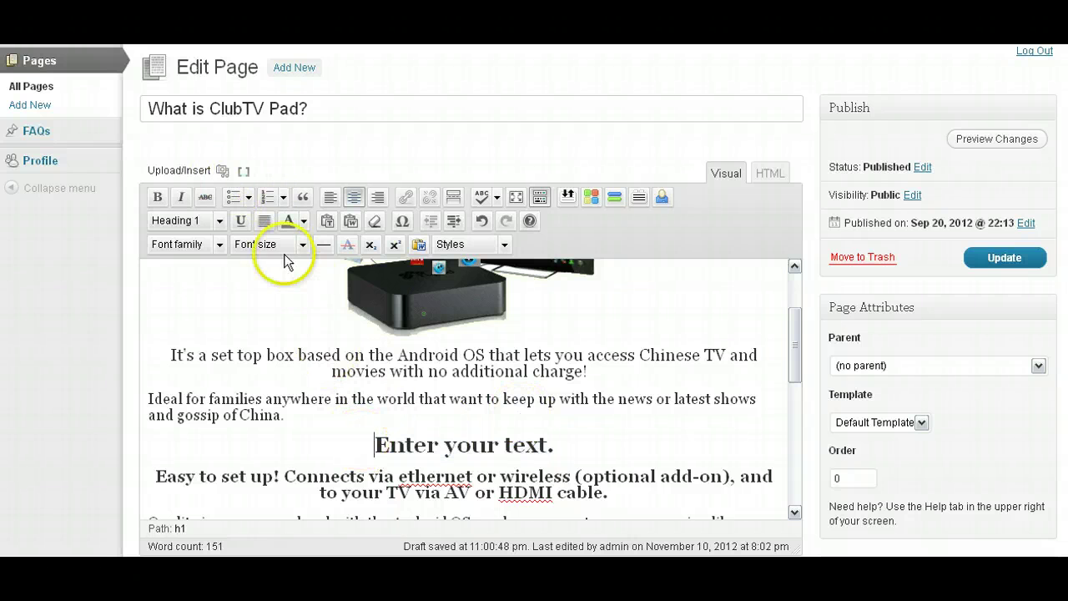
- View the options for adding media files from the computer, and close the Add Media dialog without adding anything
left_click(222, 171)
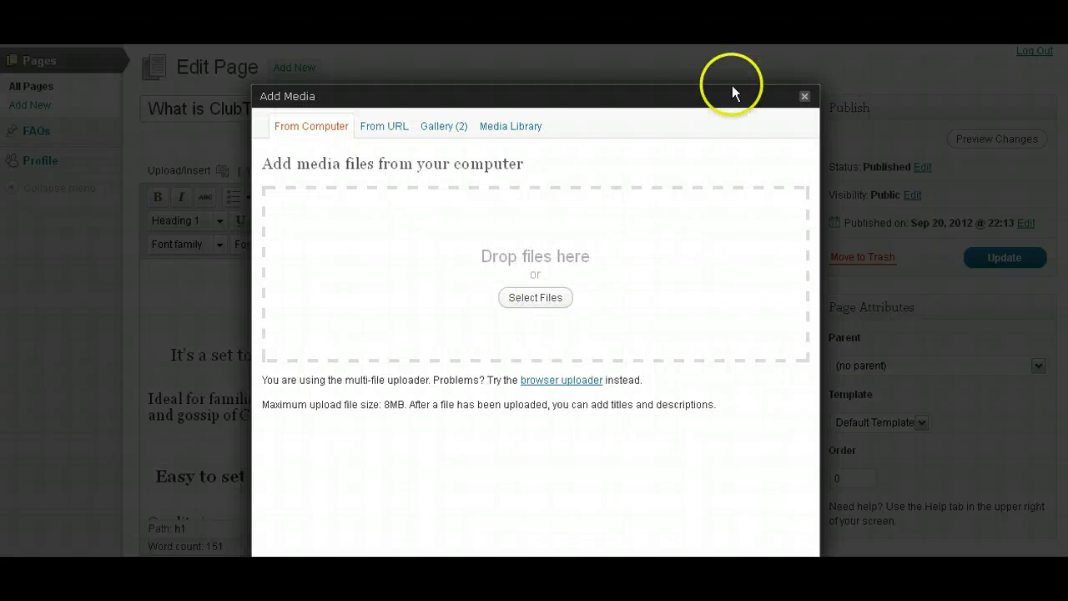
left_click(804, 97)
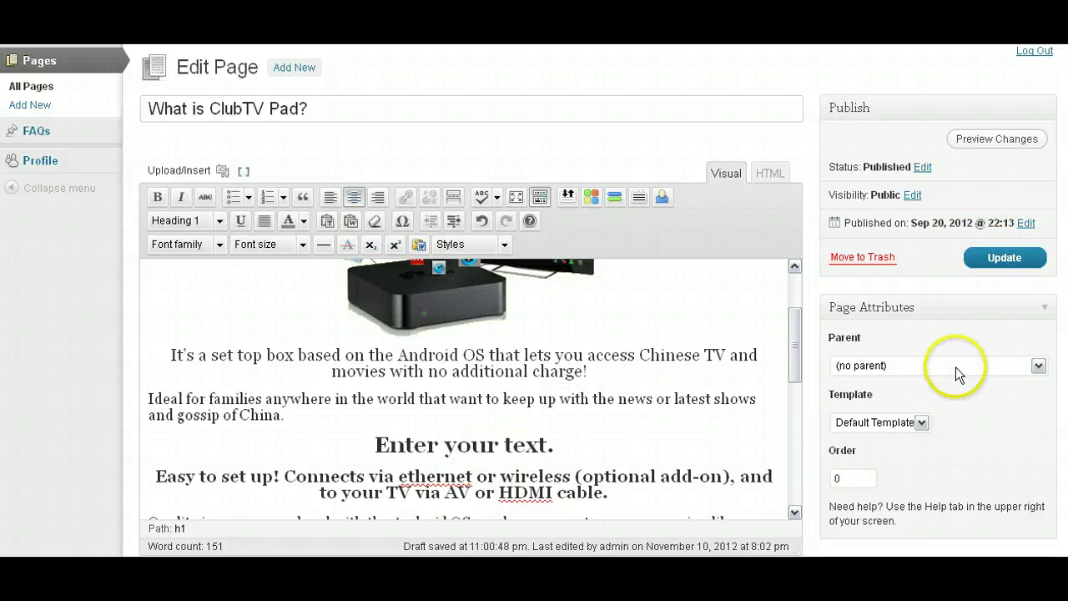
- Examine the Page Attributes, template, featured image and Quick Page/Post Redirect settings, and return to the page title
scroll(924, 341, "down", 1)
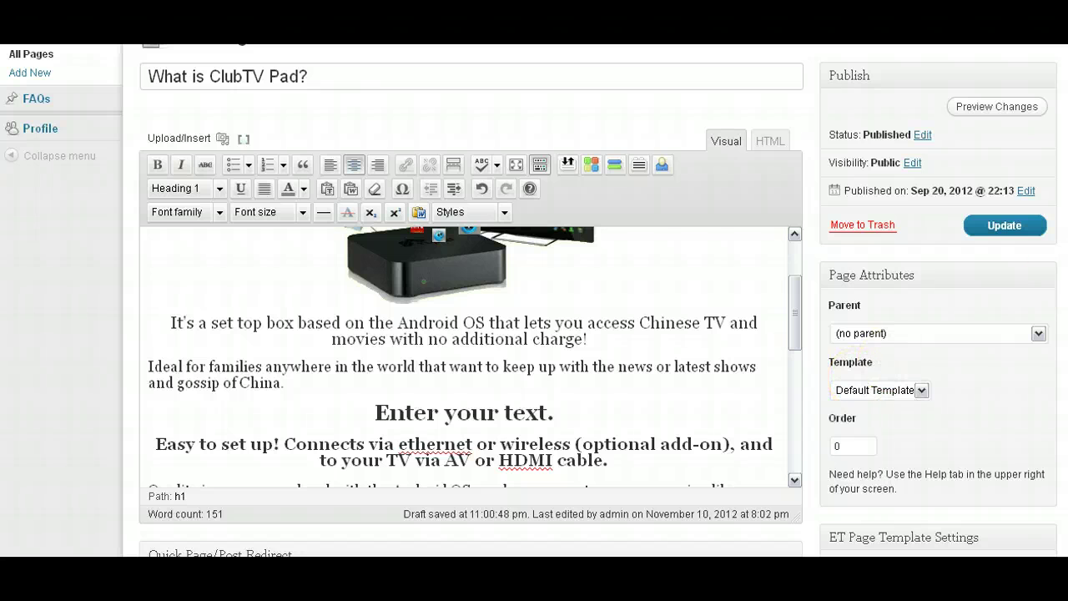
left_click(1047, 289)
left_click(1047, 290)
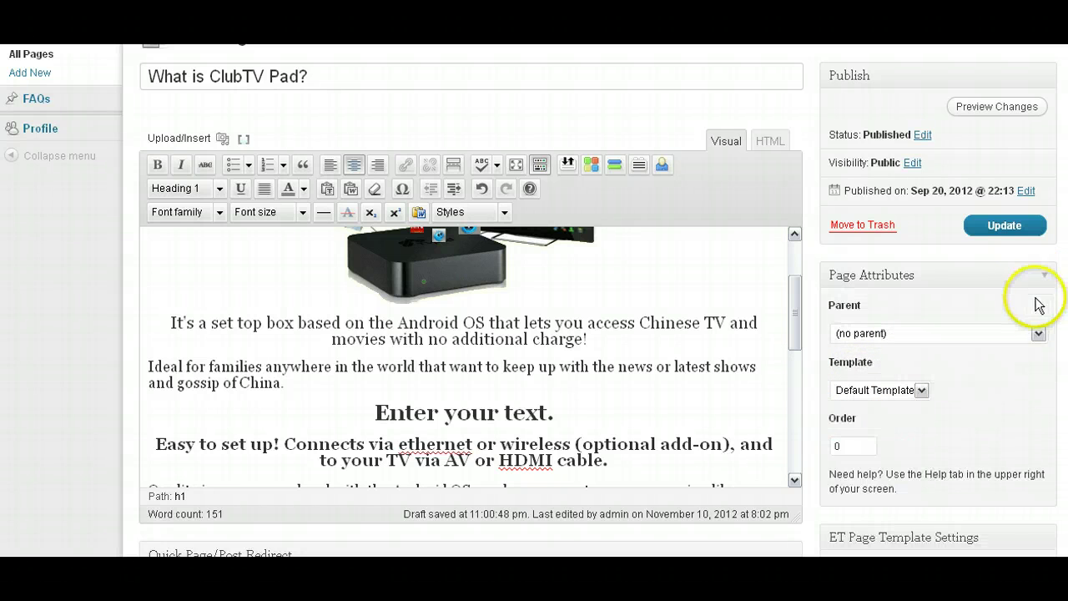
scroll(1035, 323, "down", 1)
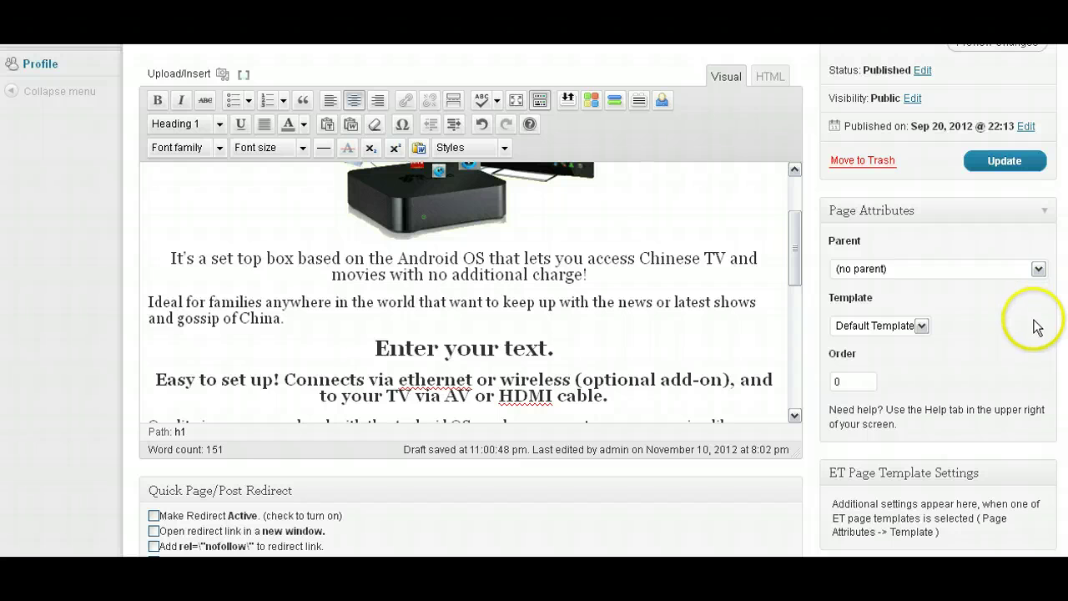
scroll(1035, 326, "down", 2)
scroll(1035, 345, "down", 2)
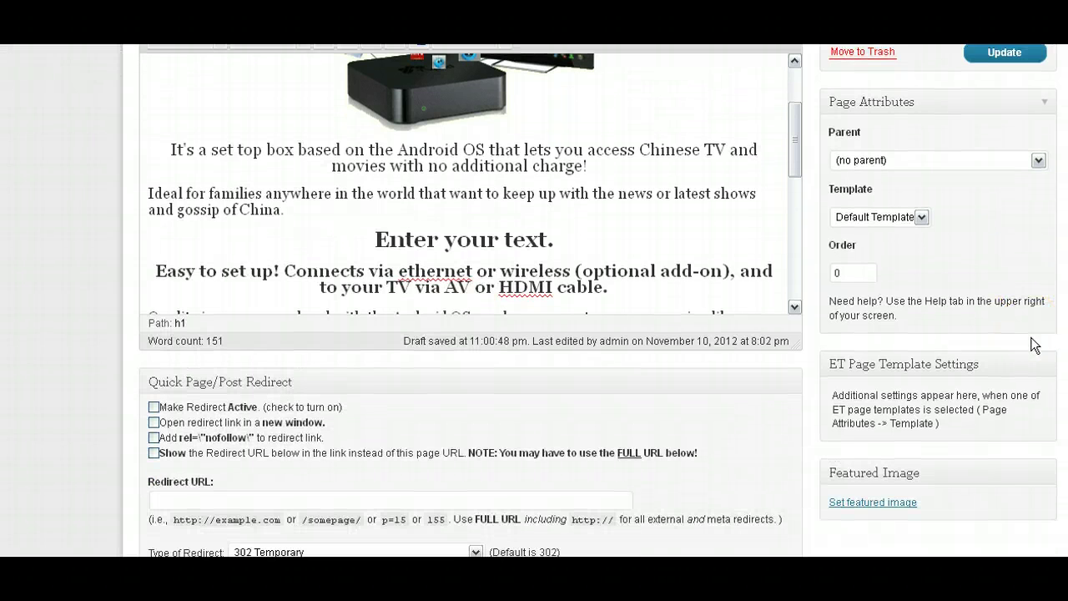
scroll(1041, 326, "up", 3)
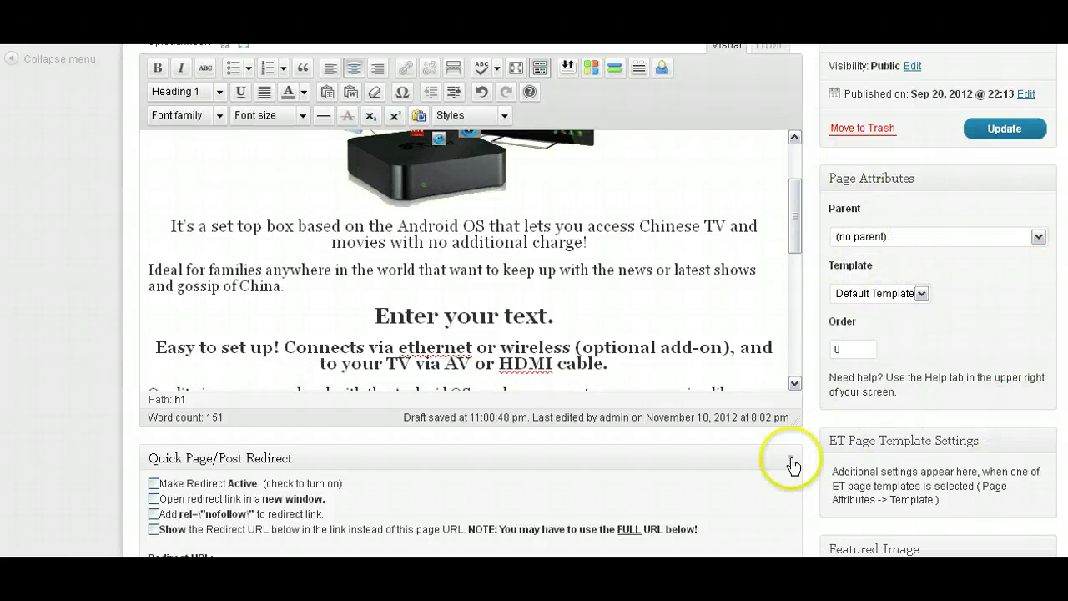
scroll(442, 358, "down", 3)
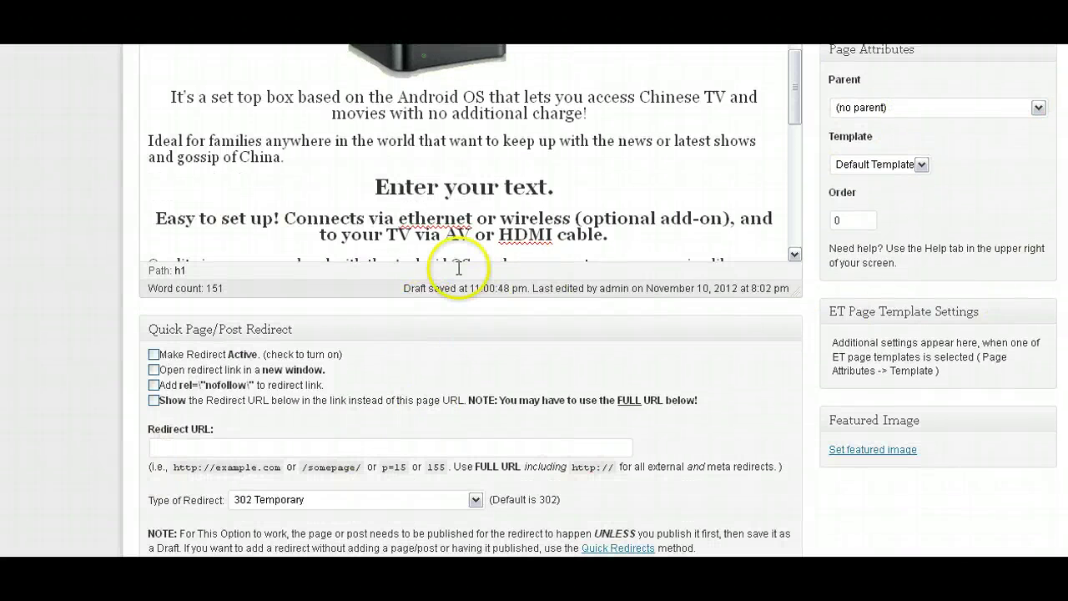
scroll(477, 219, "up", 3)
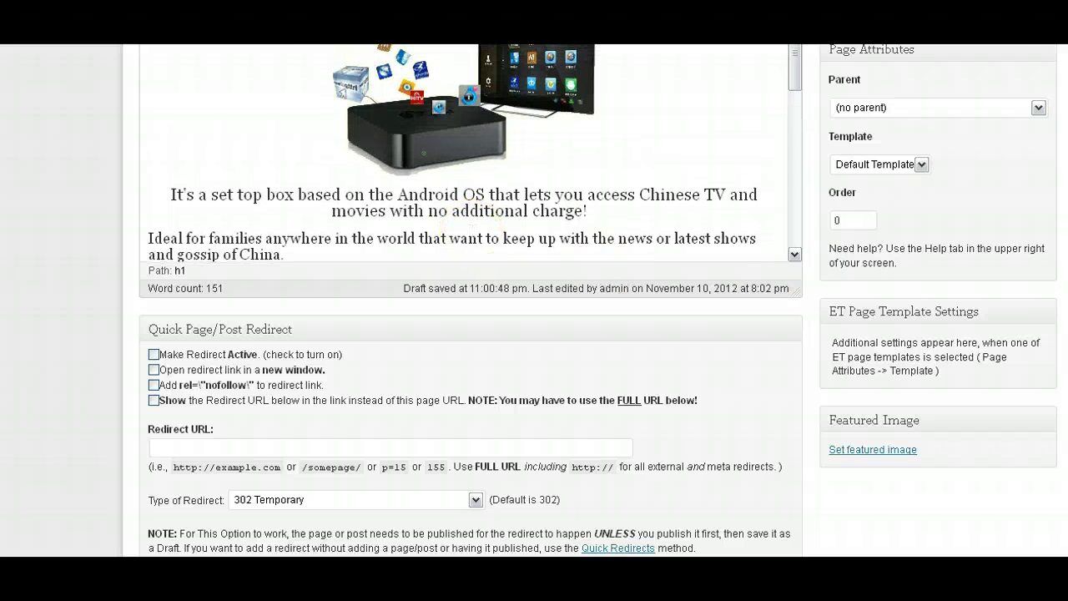
scroll(471, 300, "up", 3)
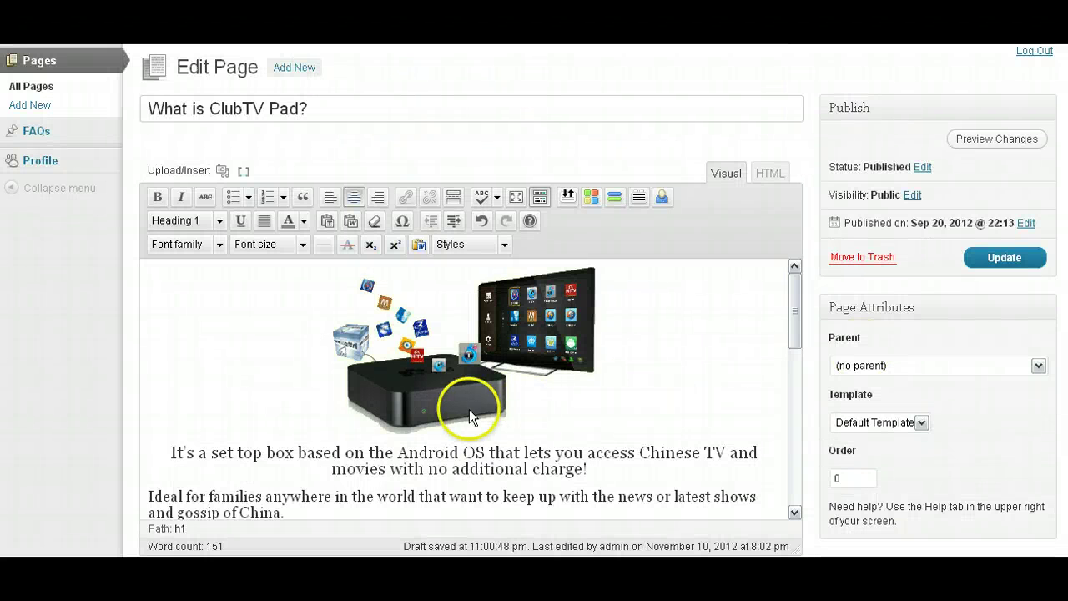
- Update the What is ClubTV Pad? page, check the published version, and return to the added heading in the editor
left_click_drag(305, 110, 105, 137)
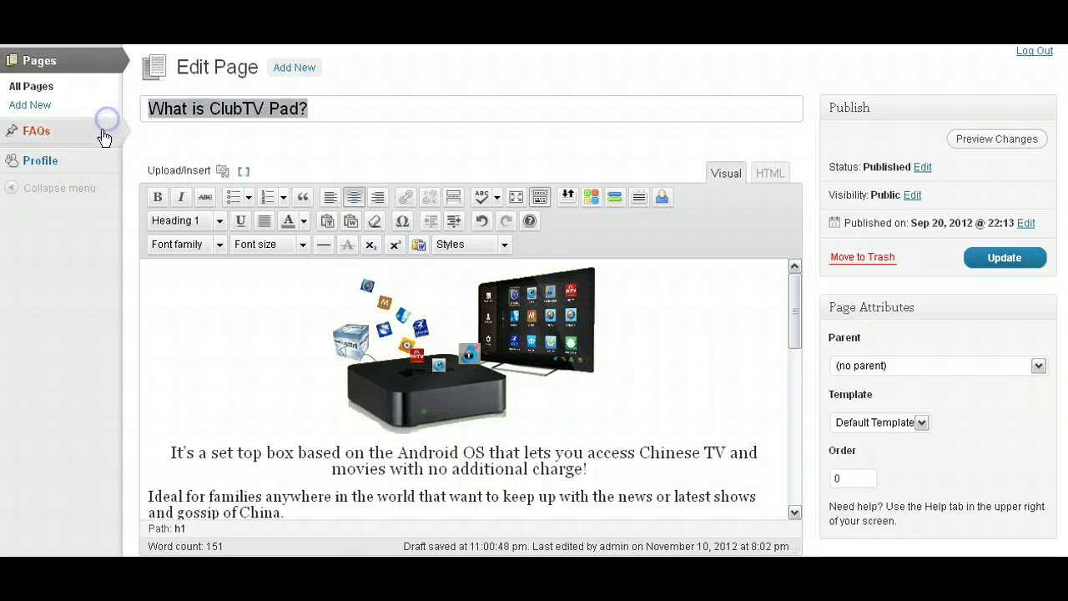
left_click(987, 260)
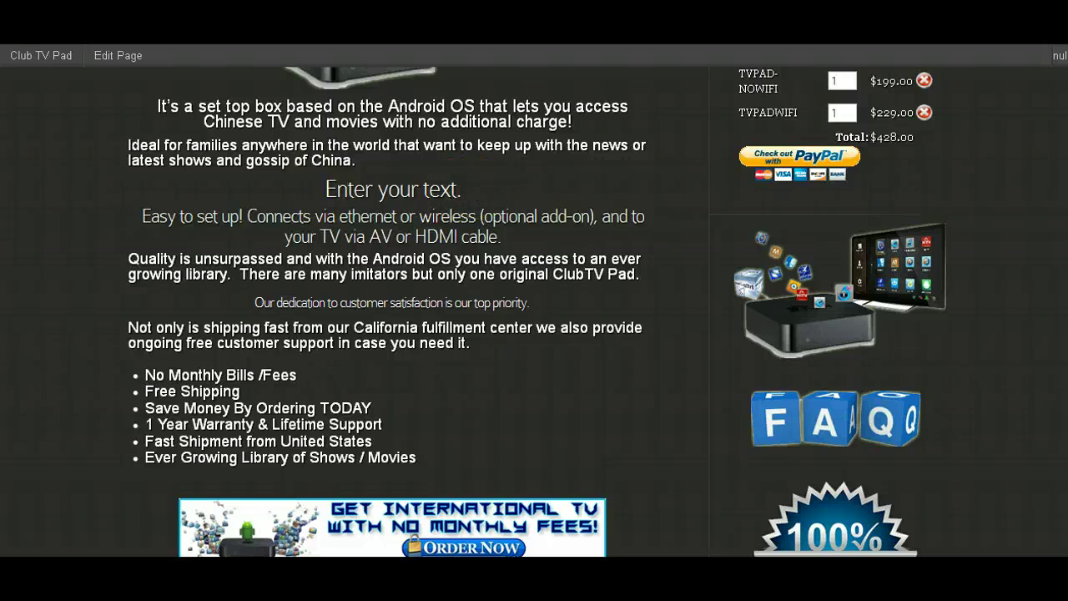
key("alt+Left")
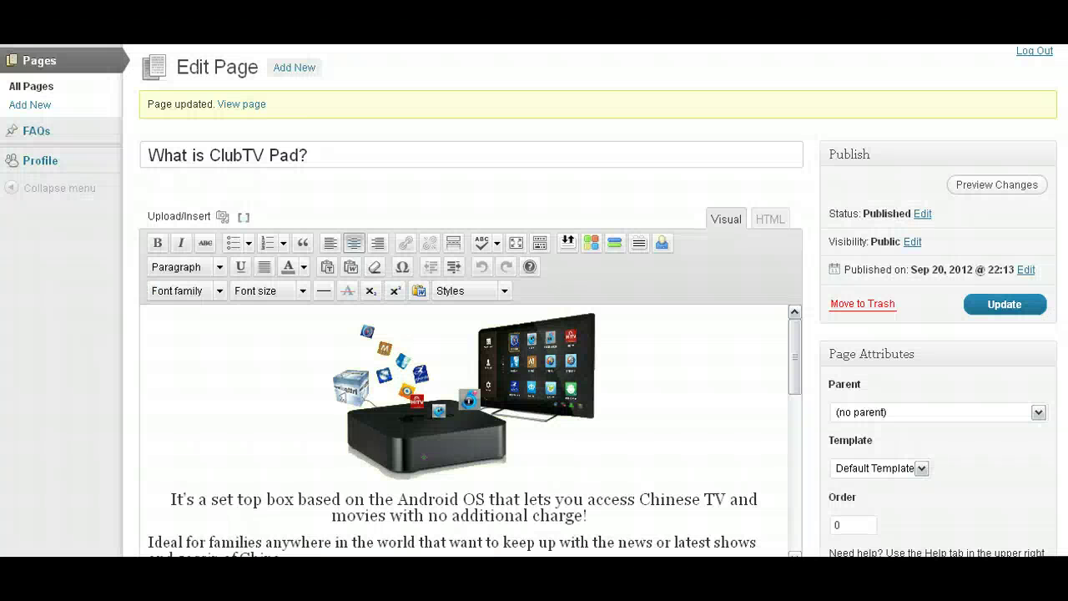
scroll(543, 513, "down", 2)
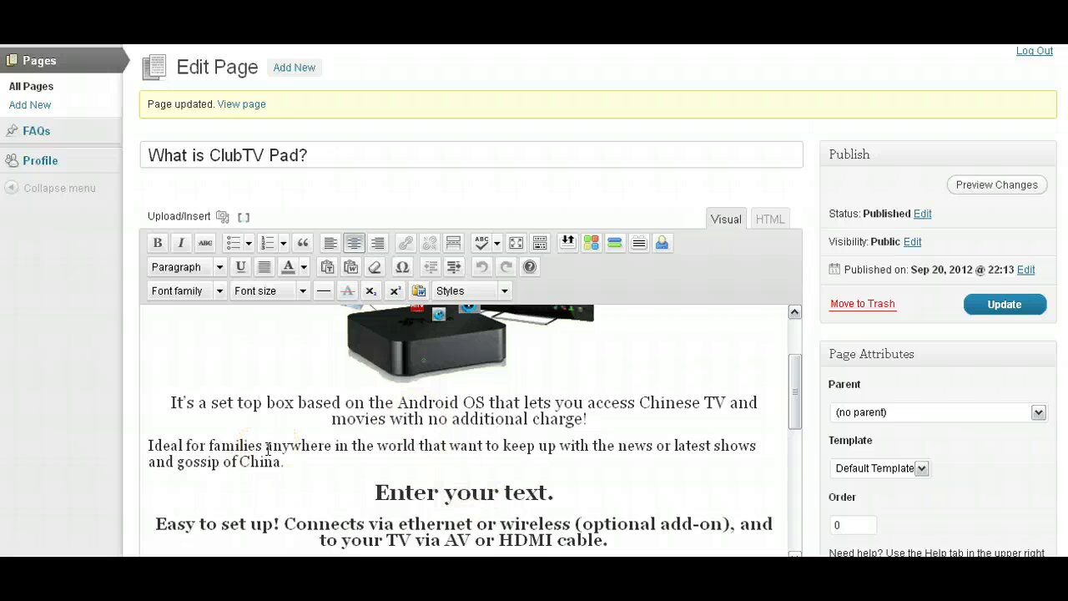
- Upload the clubtvpadwifi image from the computer for placement before the "Ideal for families" paragraph
left_click(148, 449)
left_click(223, 217)
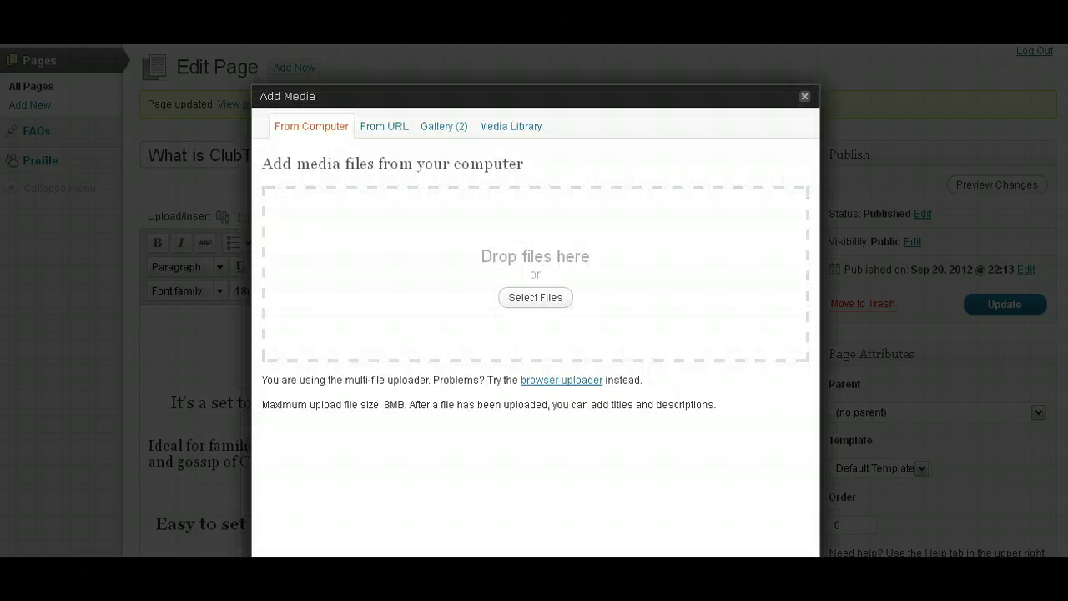
left_click(517, 301)
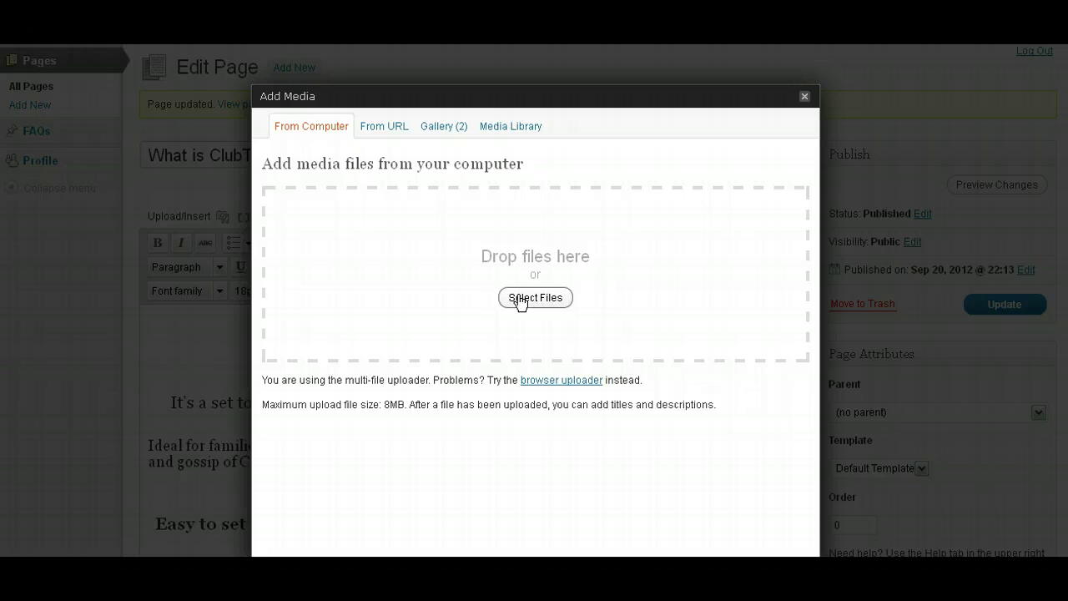
left_click(464, 126)
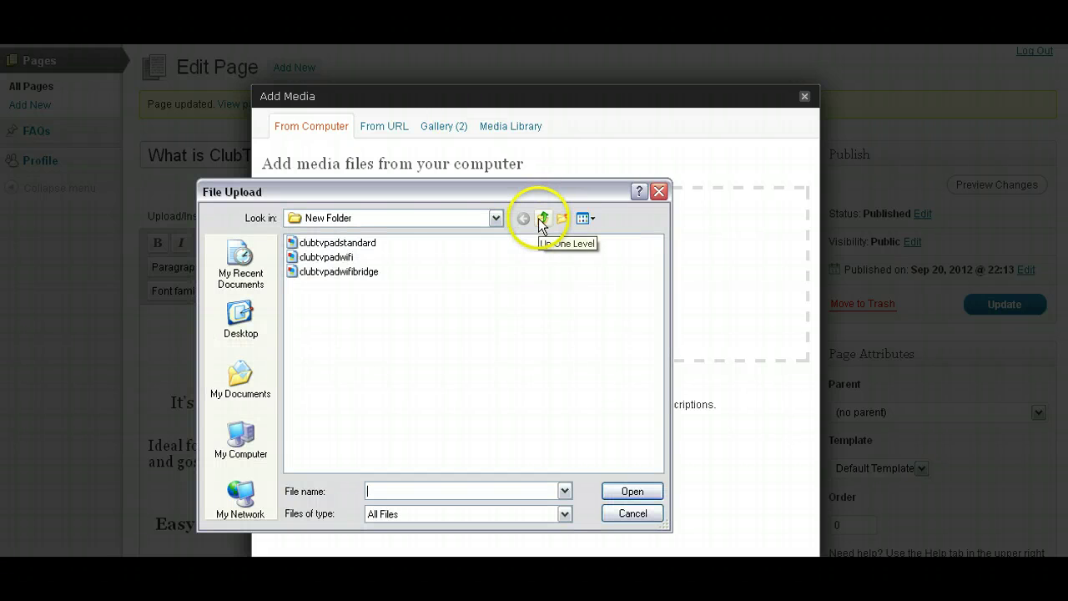
left_click(342, 258)
left_click(634, 493)
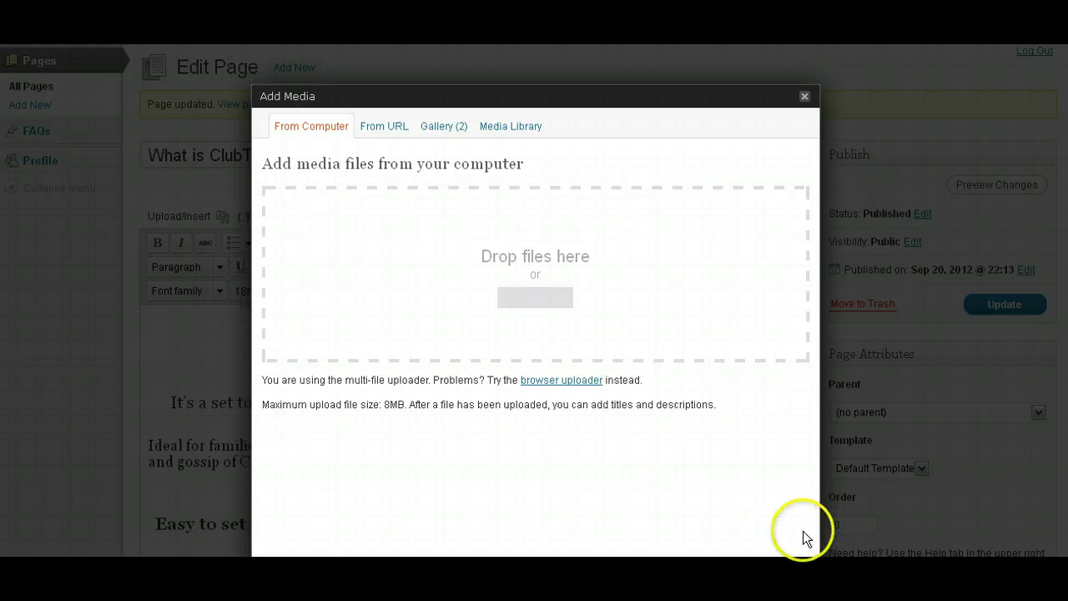
- Insert the clubtvpadwifi image left-aligned at full size, and shrink and move it beside the "It's a set top box" paragraph
left_click(810, 539)
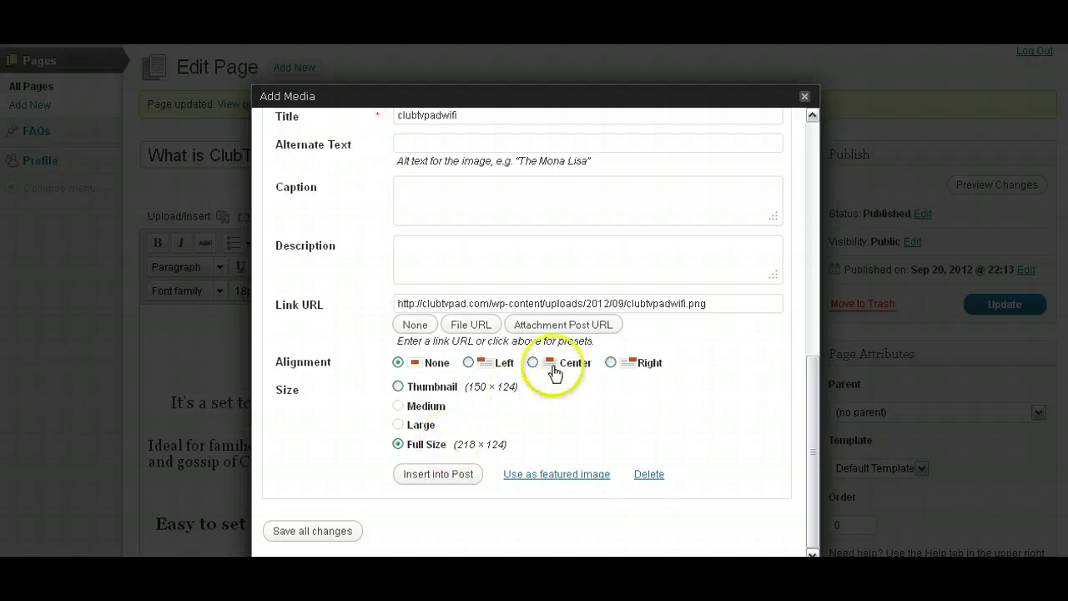
left_click(486, 364)
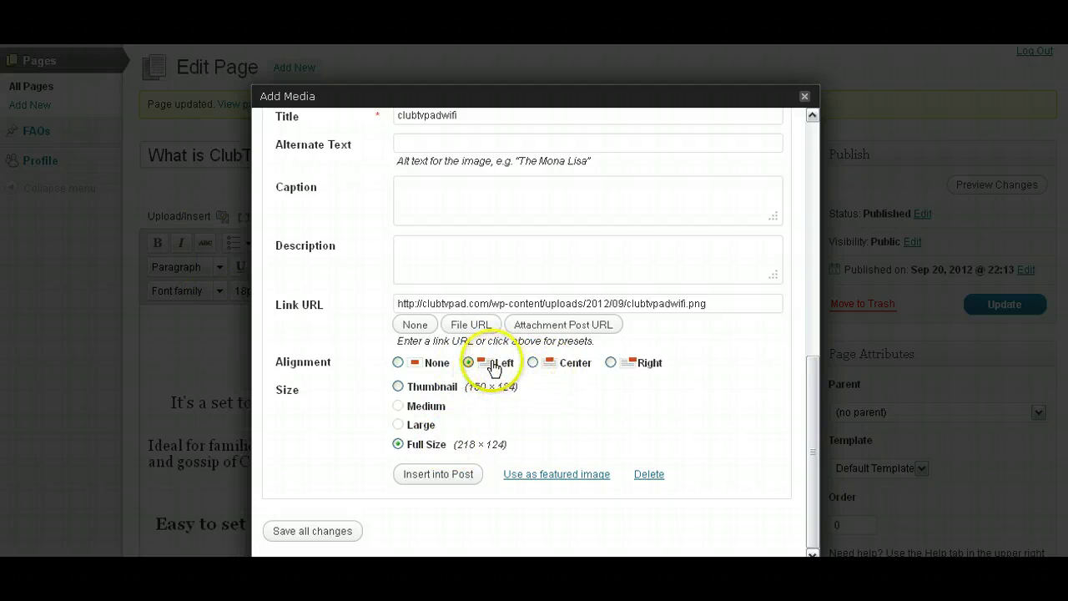
left_click(445, 477)
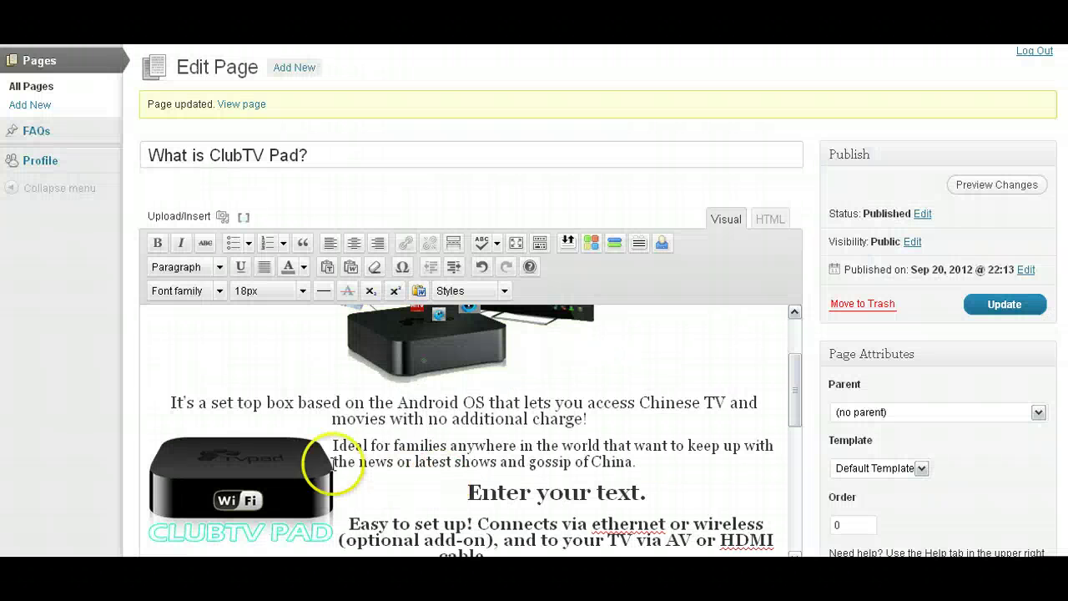
left_click(259, 467)
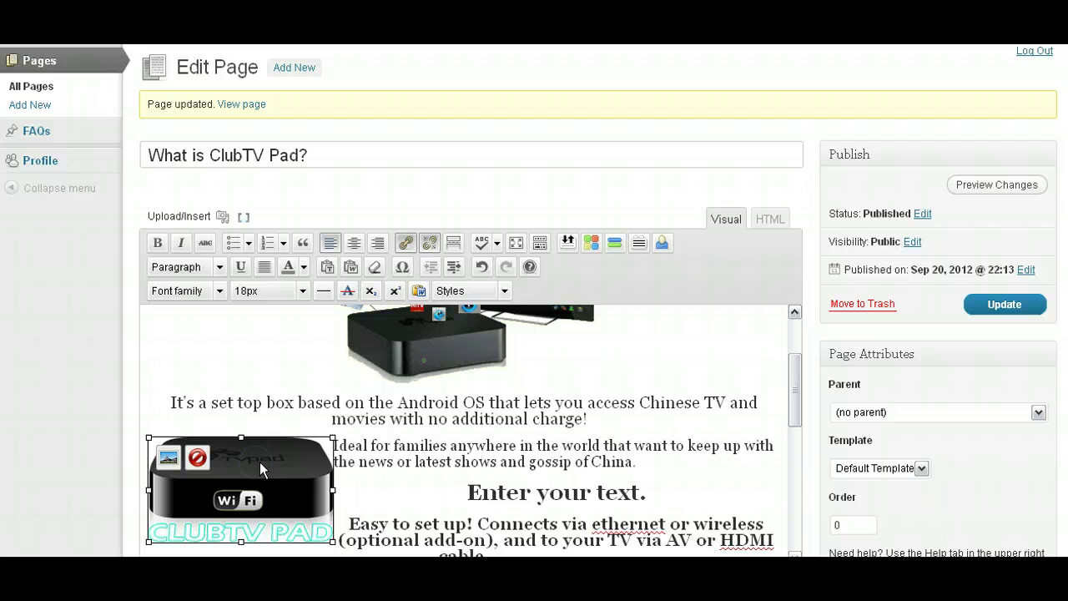
left_click_drag(333, 438, 168, 405)
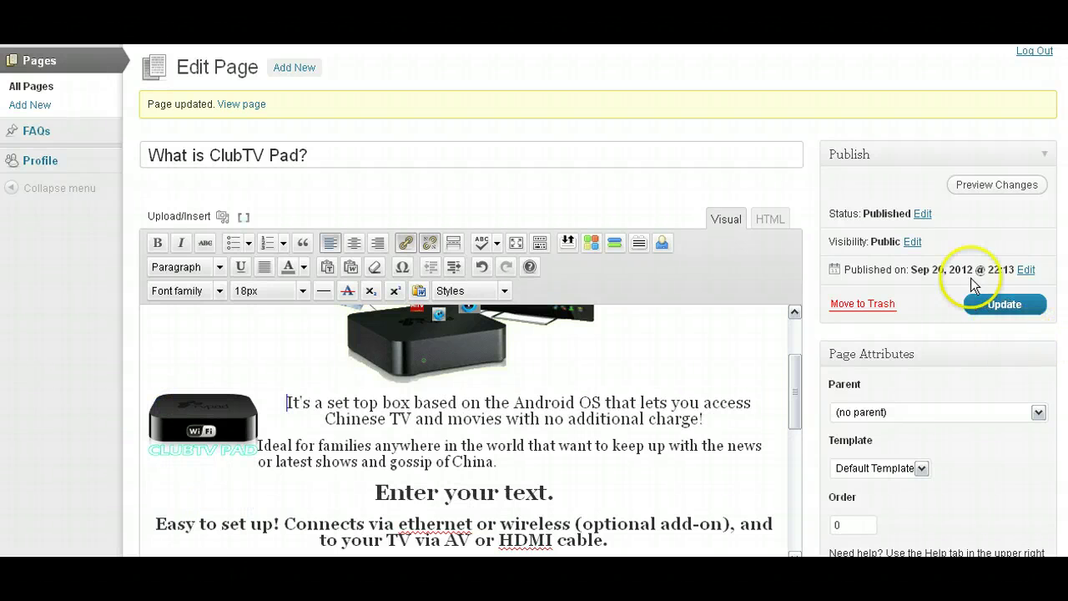
- Update the page with the added Wi-Fi box image, check the published version, and return to the editor
left_click(976, 304)
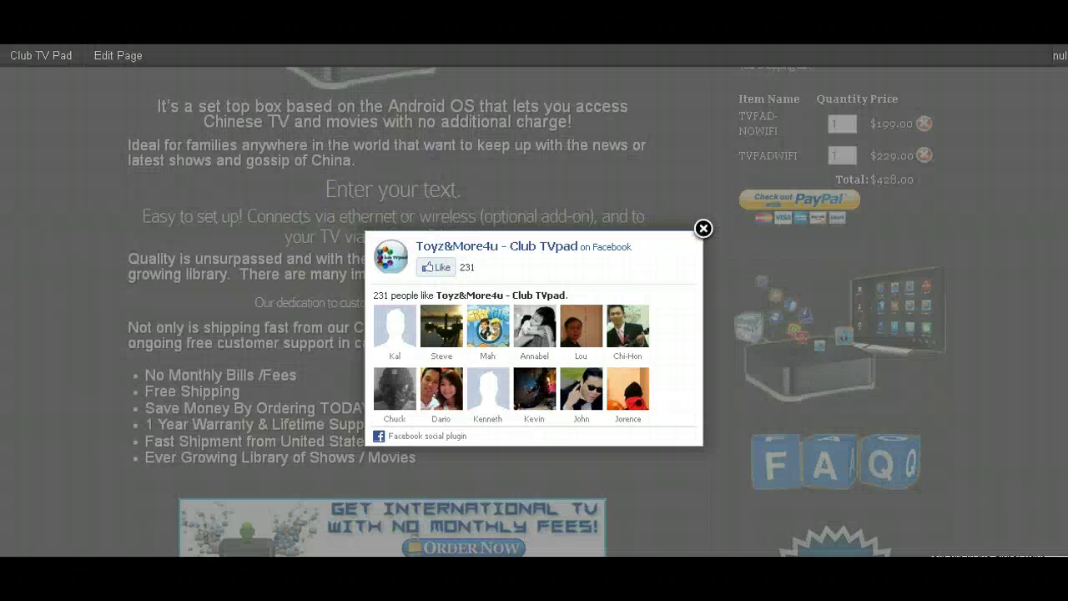
left_click(704, 228)
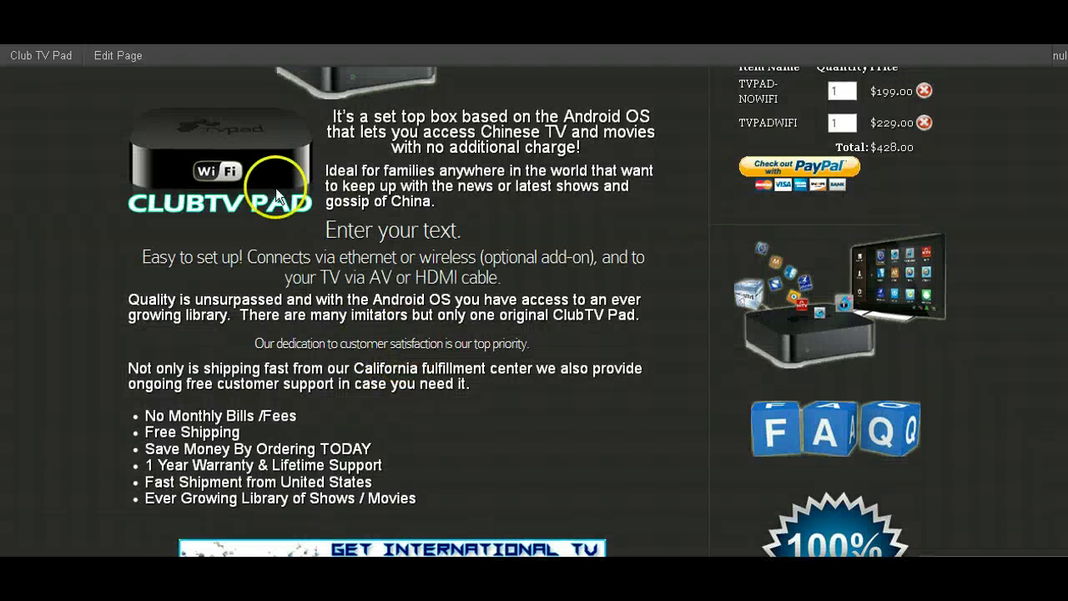
scroll(367, 298, "up", 3)
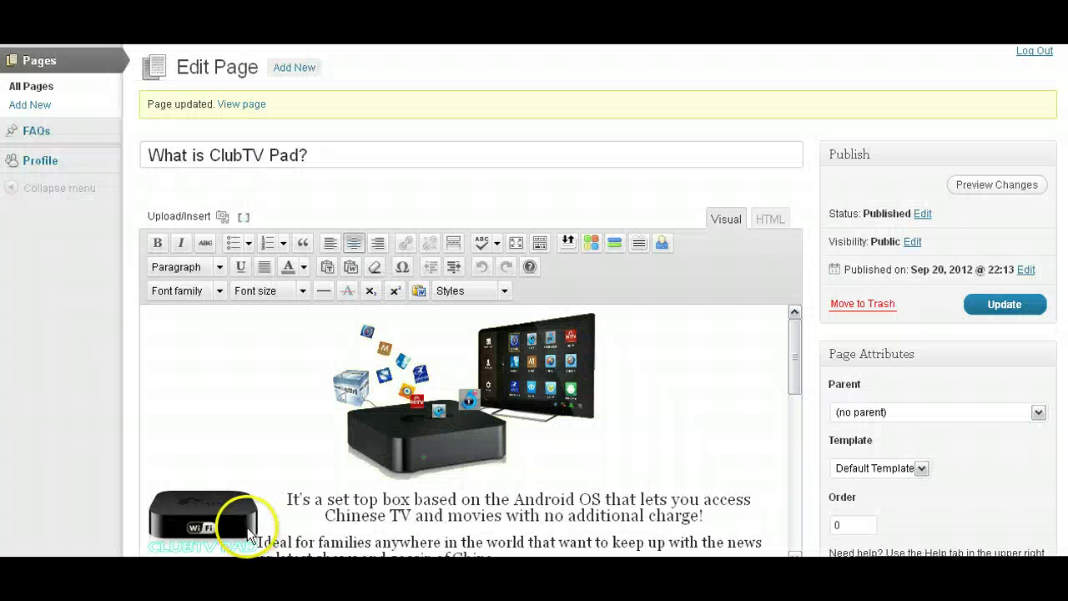
- Delete the Wi-Fi box image and the "Enter your text." heading from the page content
left_click(254, 518)
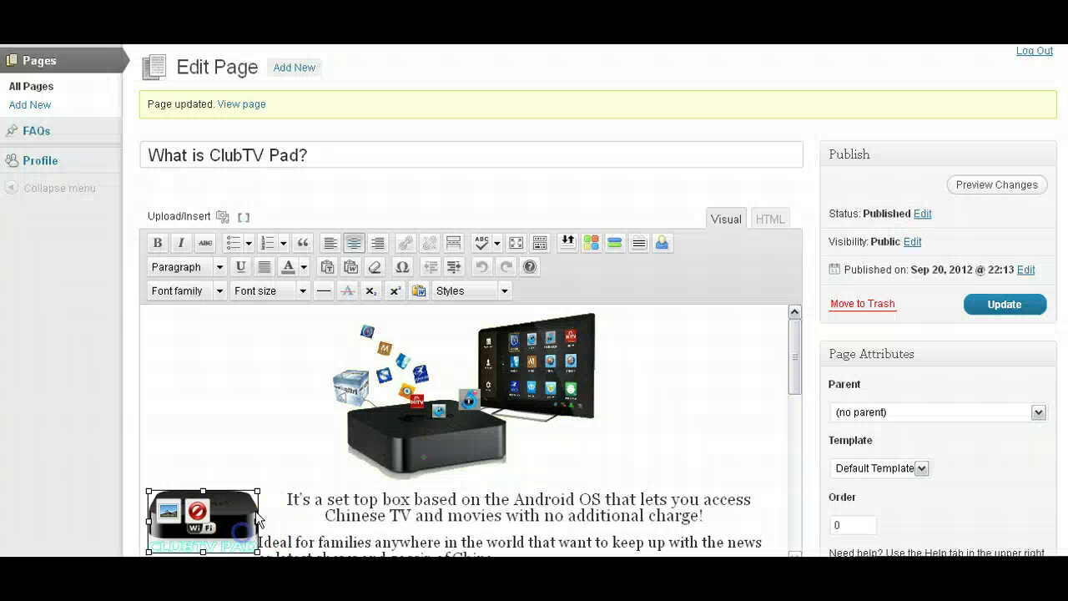
left_click(203, 505)
key("Delete")
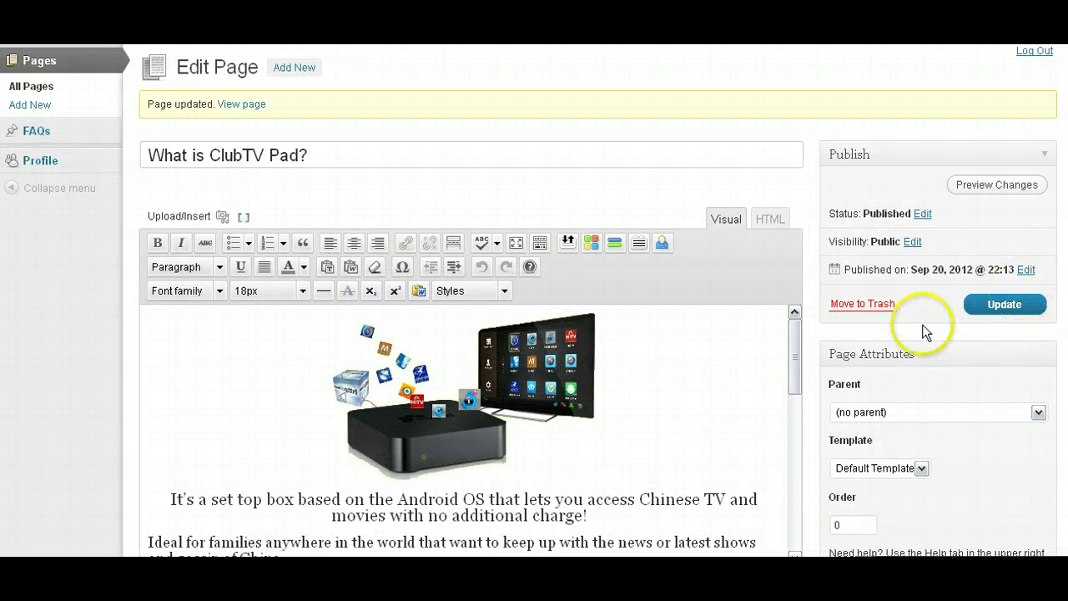
scroll(547, 442, "down", 4)
left_click_drag(590, 429, 371, 425)
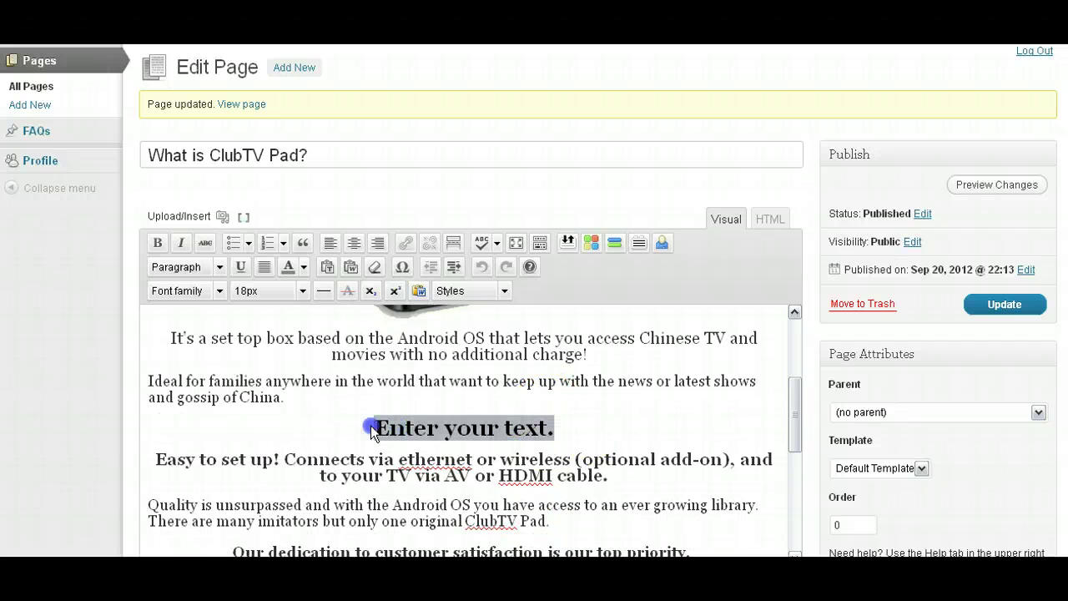
key("Delete")
key("Delete")
scroll(489, 389, "up", 1)
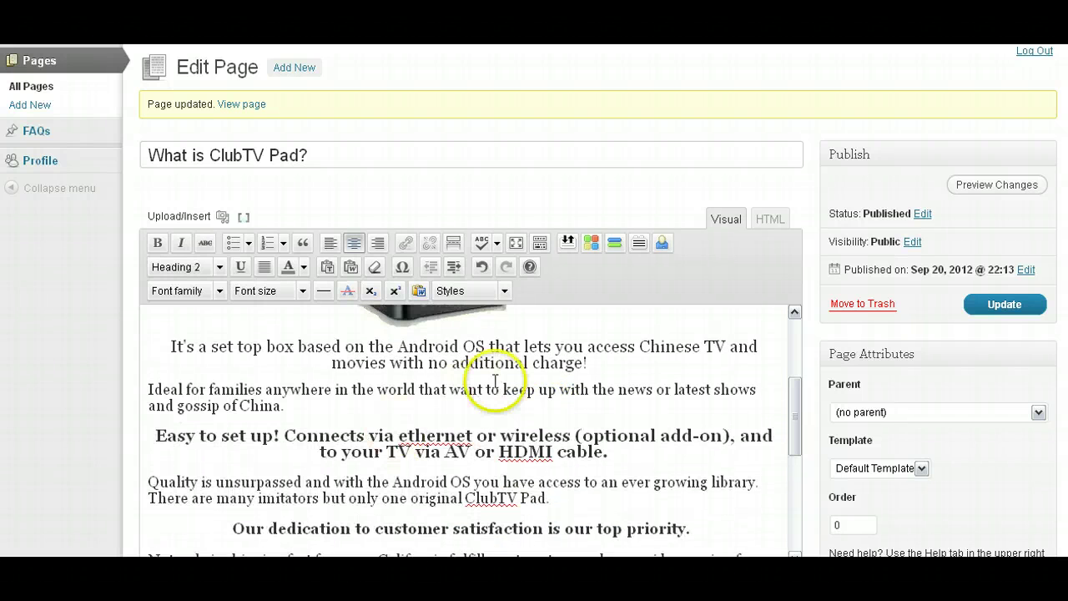
- Update the What is ClubTV Pad? page after the deletions, check the published version, and return to the editor
left_click(1030, 305)
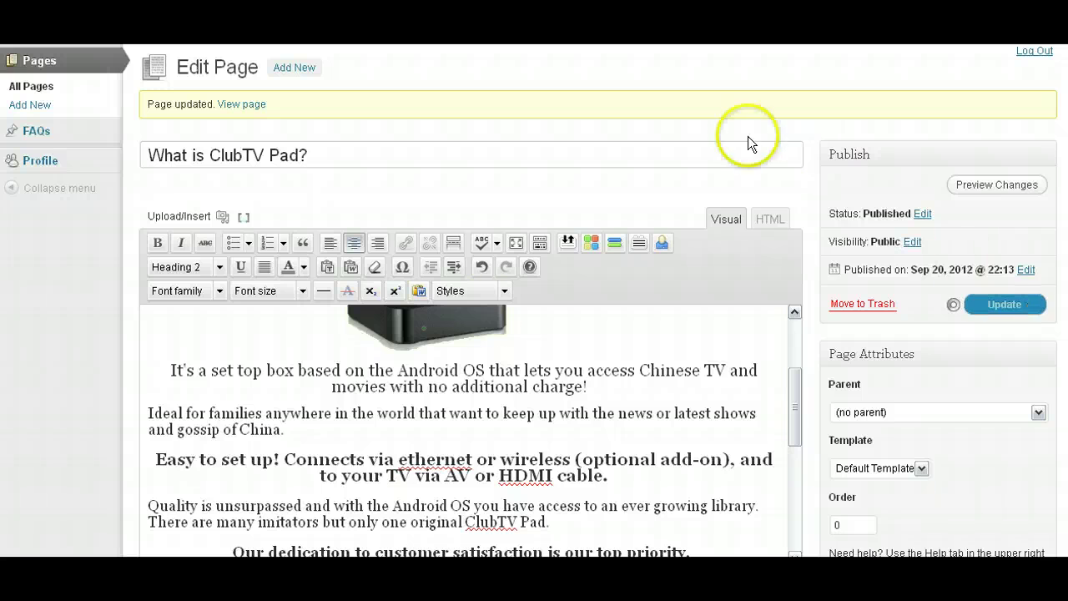
left_click(376, 25)
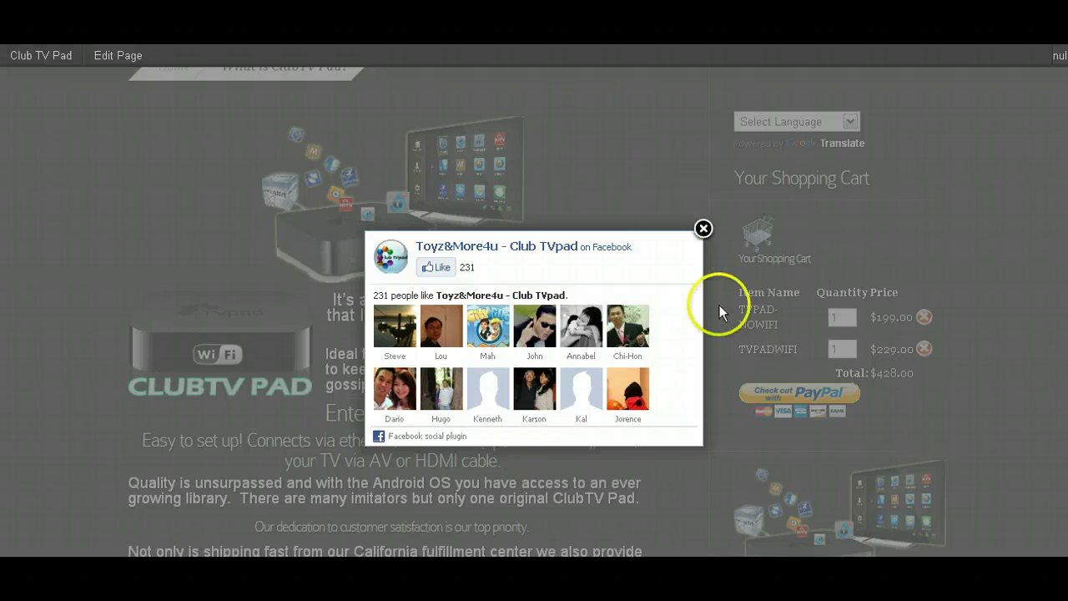
left_click(704, 227)
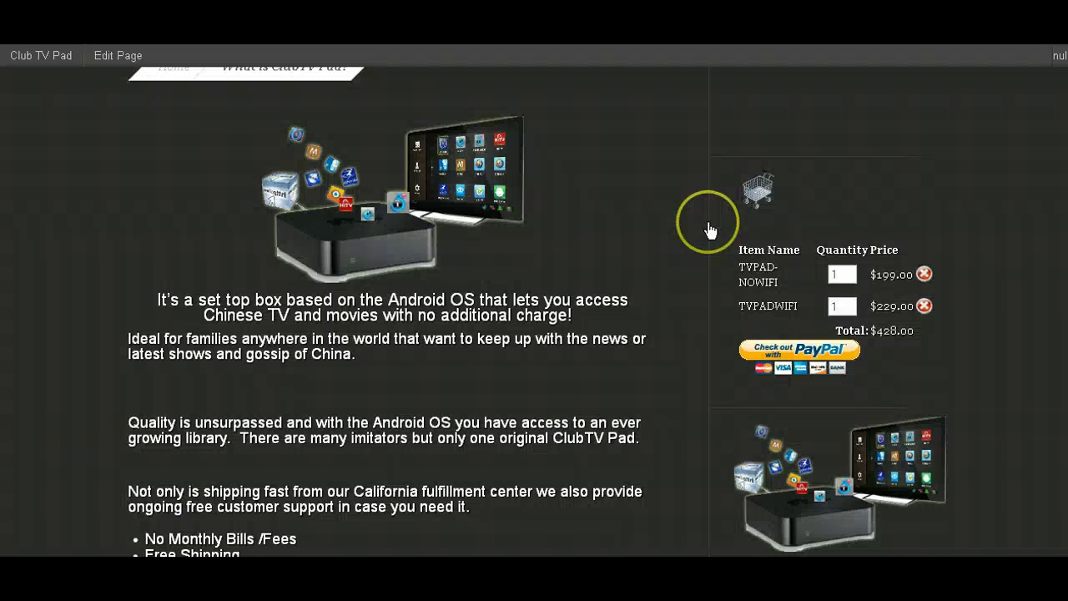
scroll(471, 379, "up", 2)
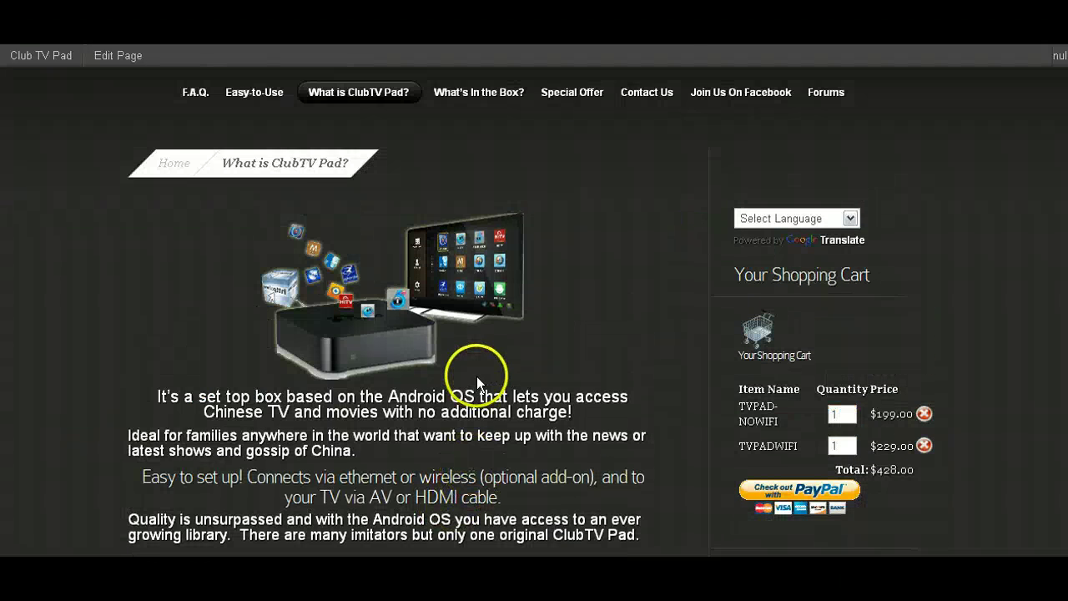
key("alt+Left")
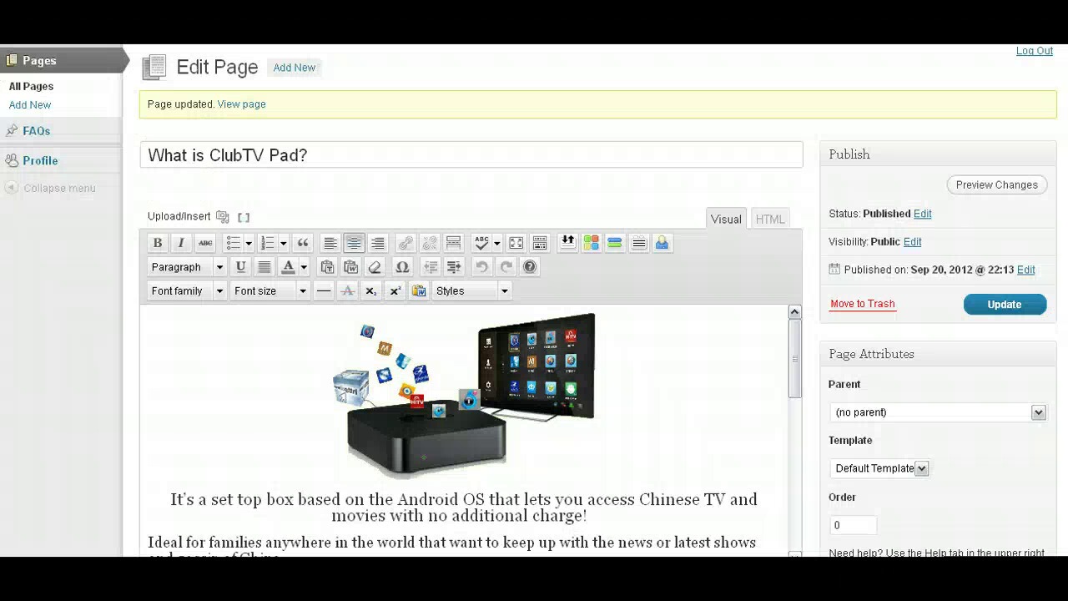
- Create a new page titled "New Page" with the body text "Content"
left_click(30, 105)
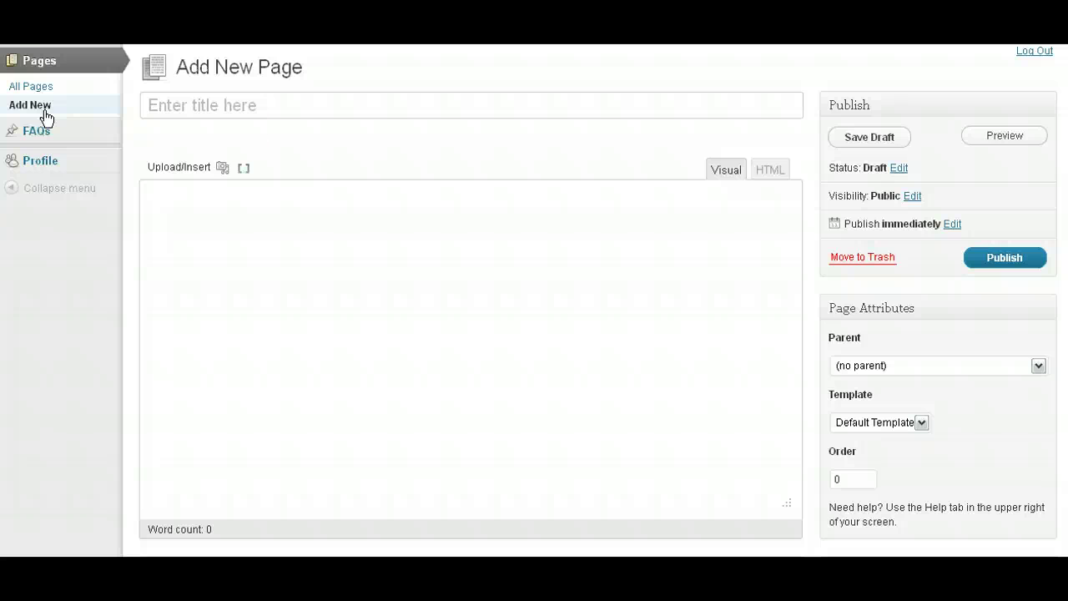
left_click(234, 98)
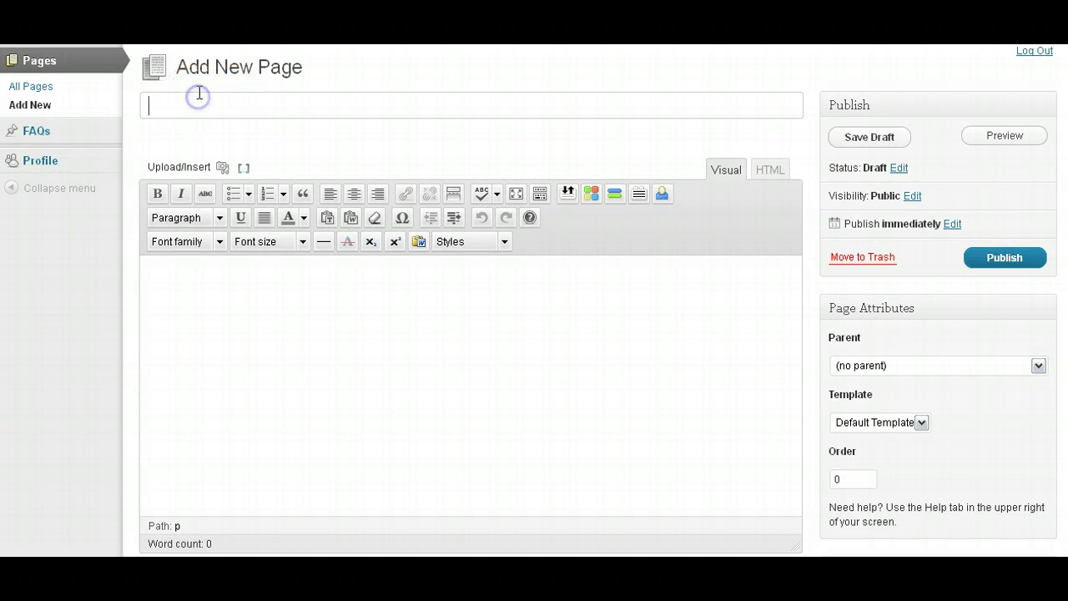
type("New Page")
key("Tab")
type("Content")
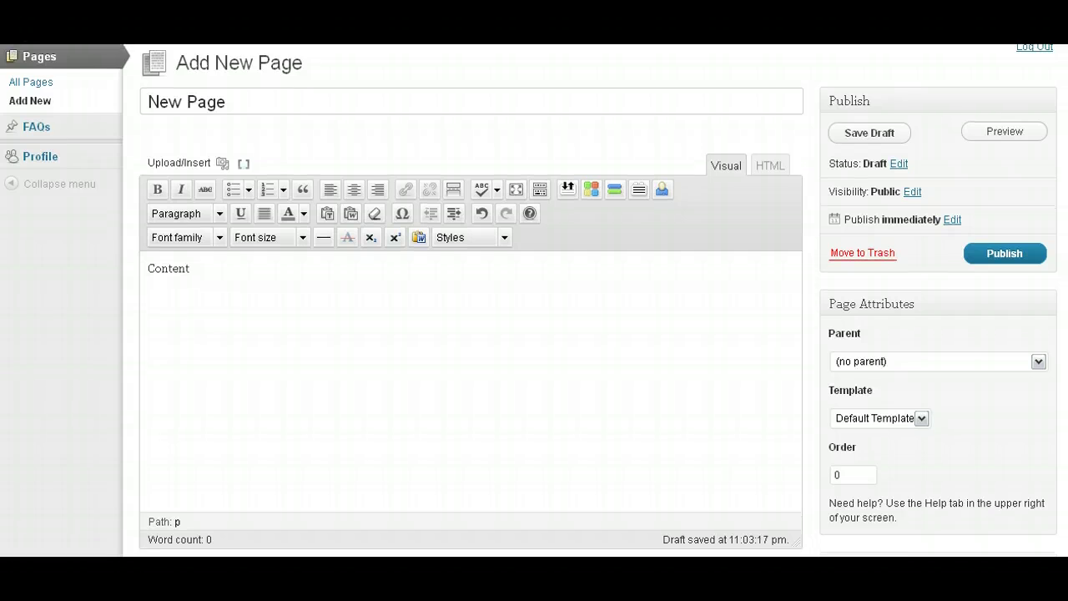
- Review the available parent pages, keep New Page set to (no parent), and publish it
scroll(534, 300, "down", 1)
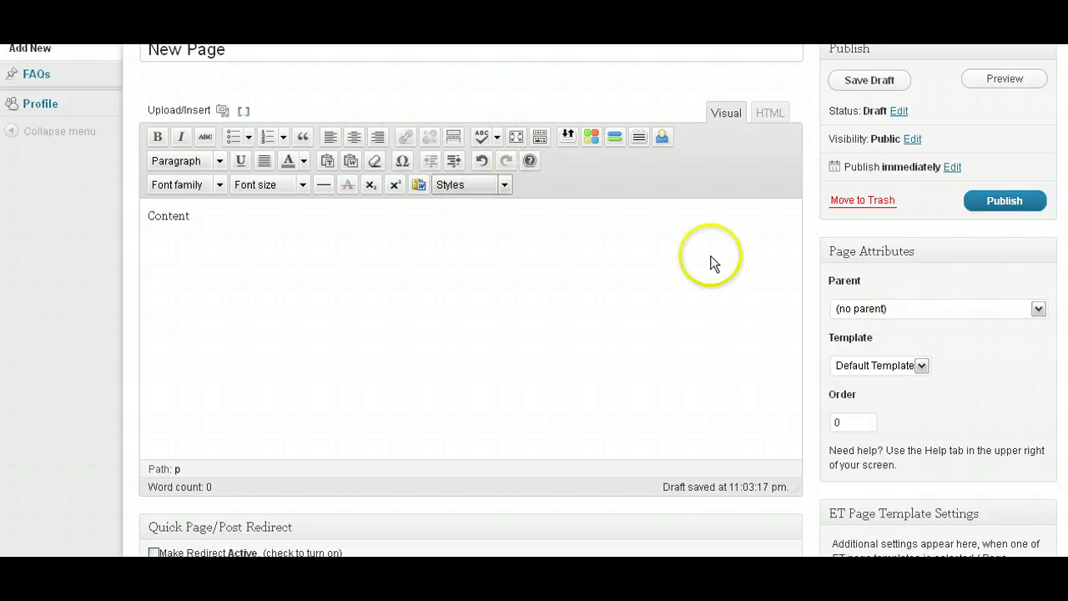
left_click(843, 308)
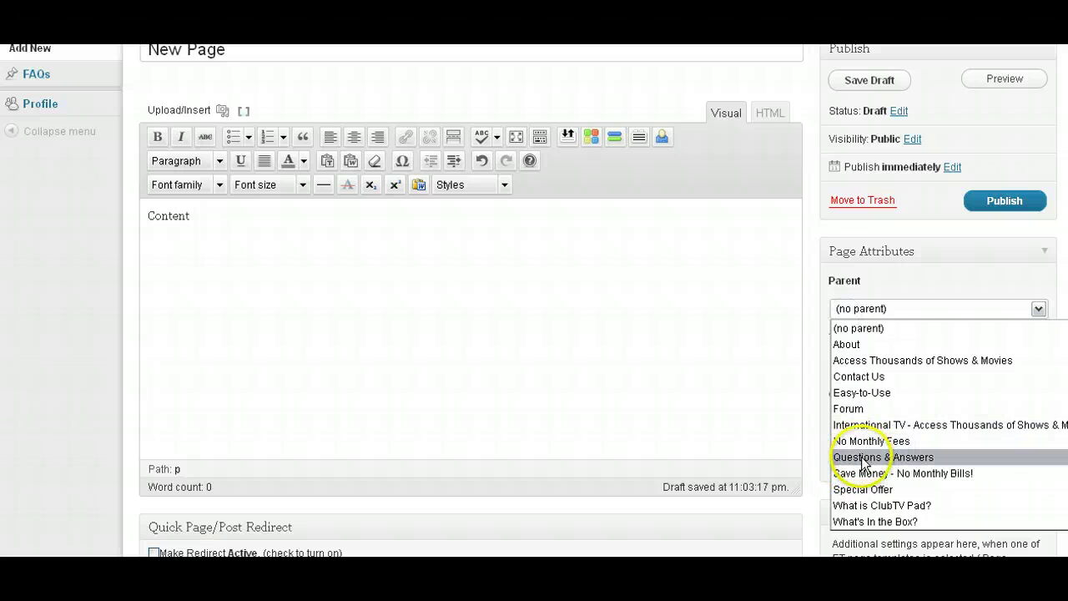
left_click(881, 335)
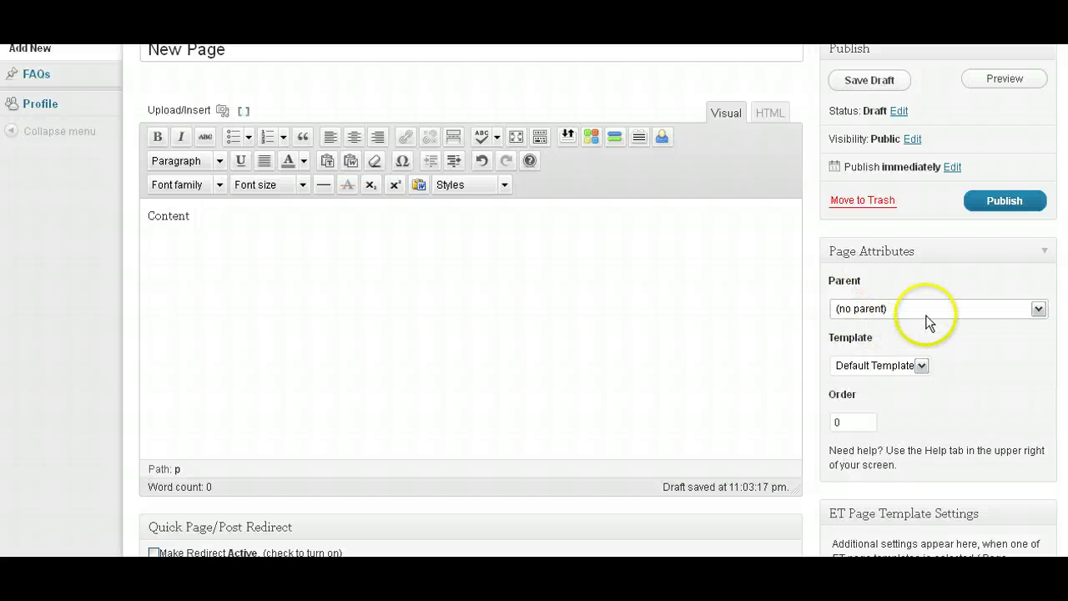
left_click(1016, 202)
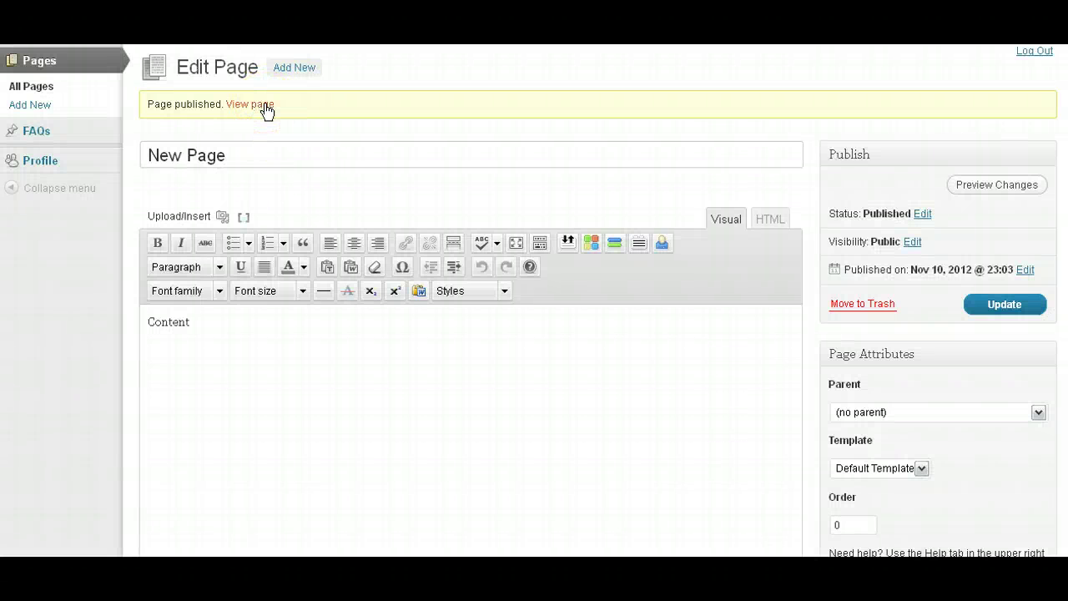
- View the published New Page in a separate browser tab, and return to its editor
right_click(266, 111)
left_click(283, 113)
key("ctrl+Tab")
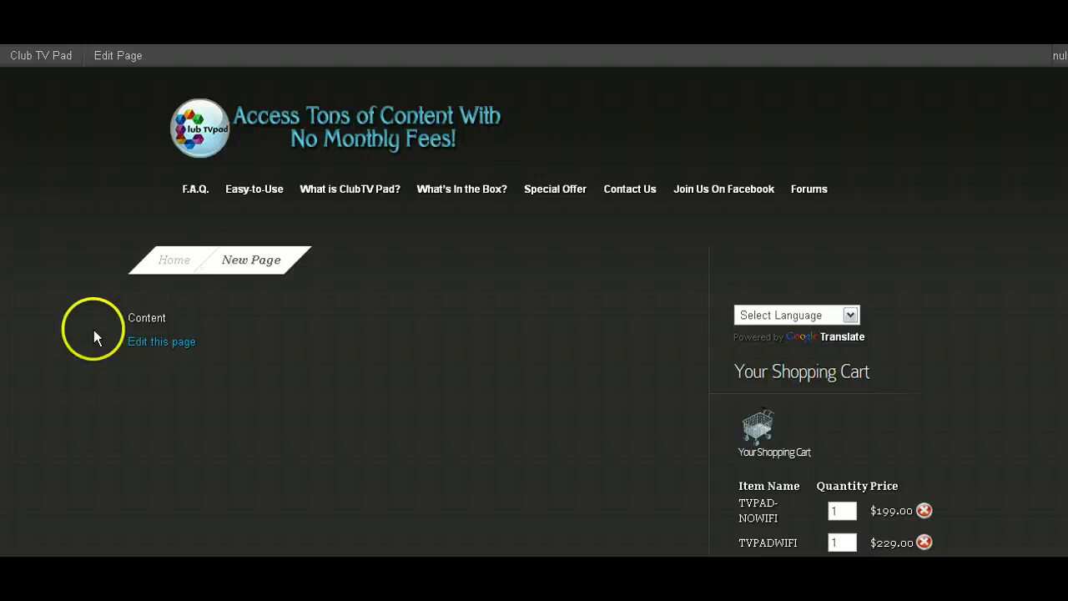
key("ctrl+w")
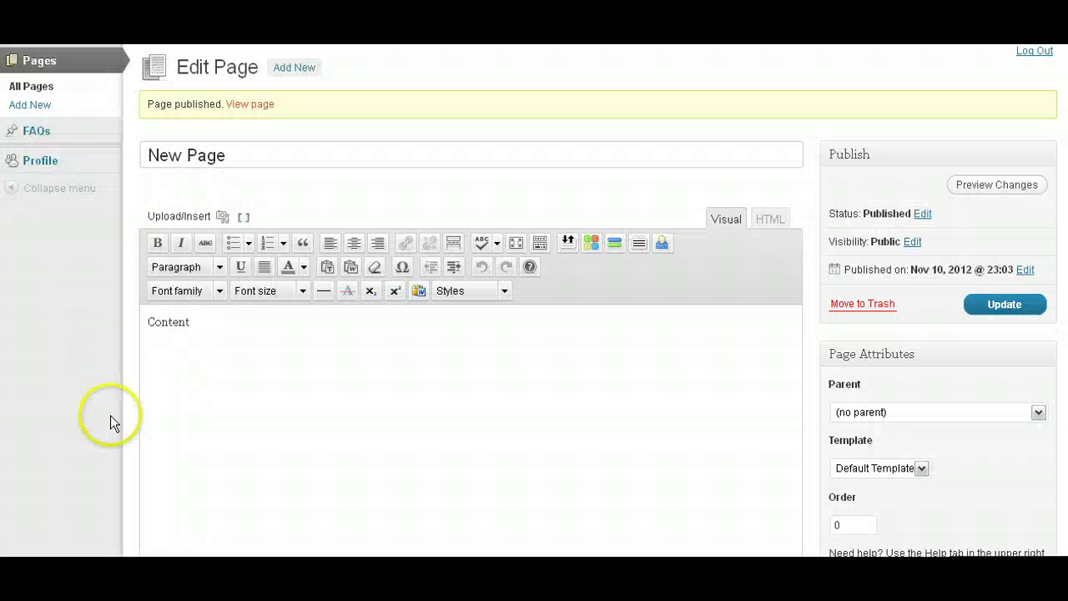
- Add the line "Add a Headline" above the "Content" text on New Page
left_click(148, 321)
key("Return")
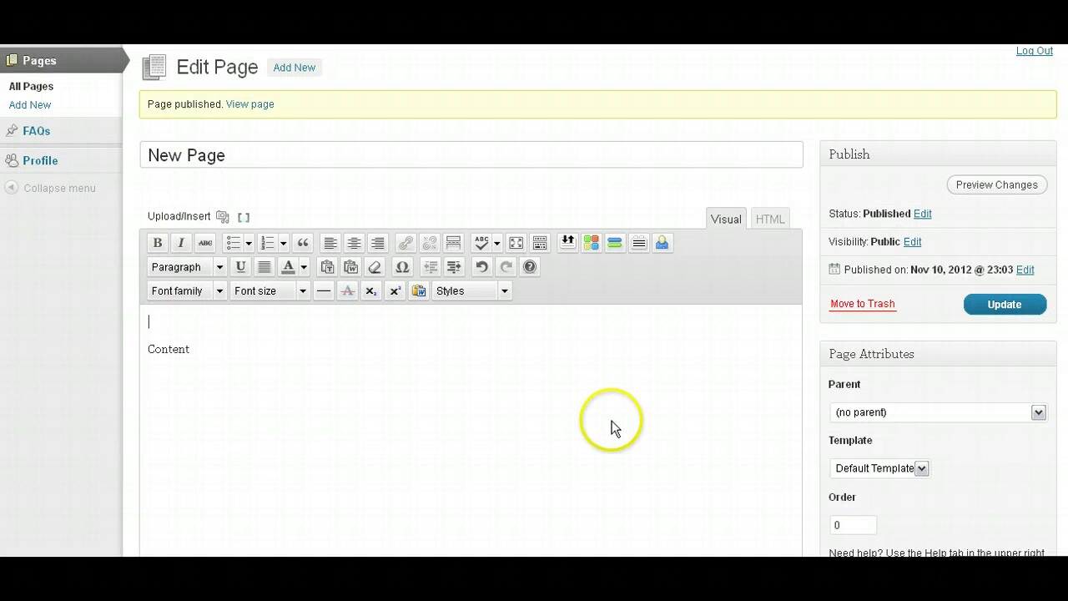
type("Add a Headline")
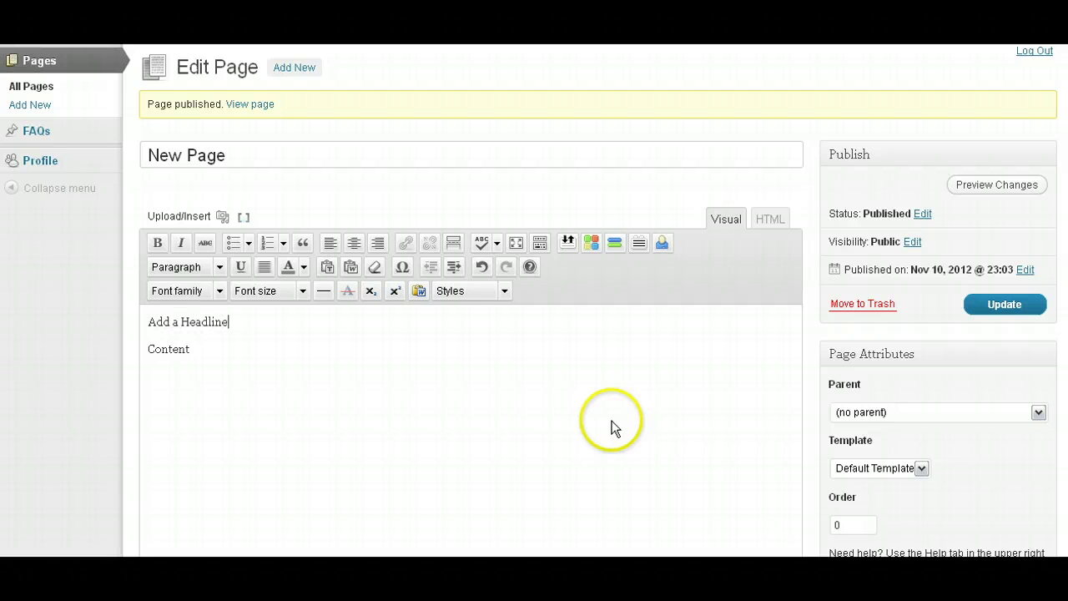
- Center the "Add a Headline" line and format it as Heading 1
left_click(148, 322)
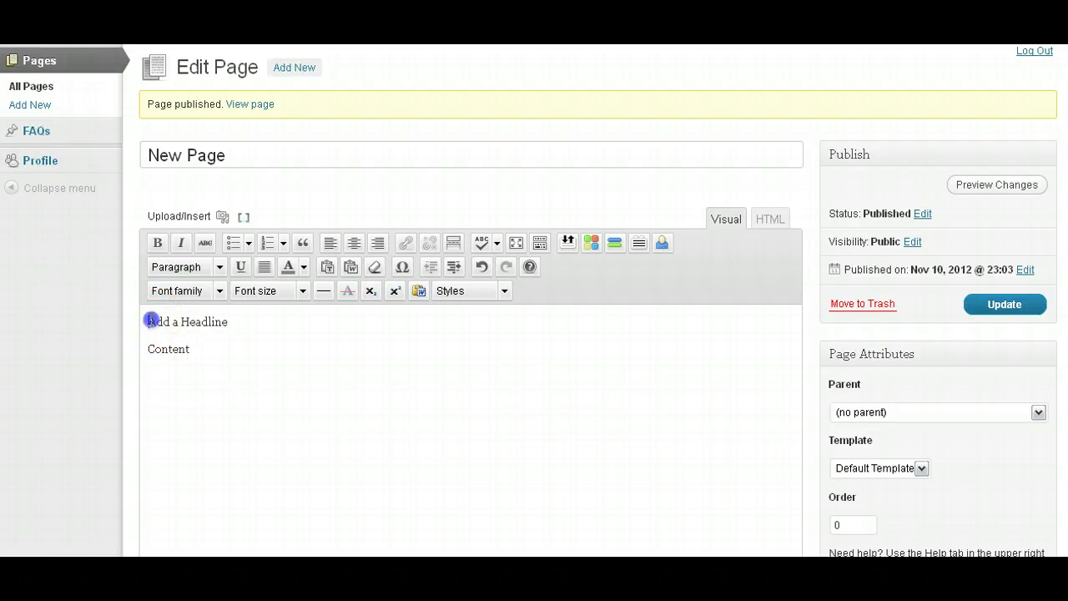
left_click(356, 245)
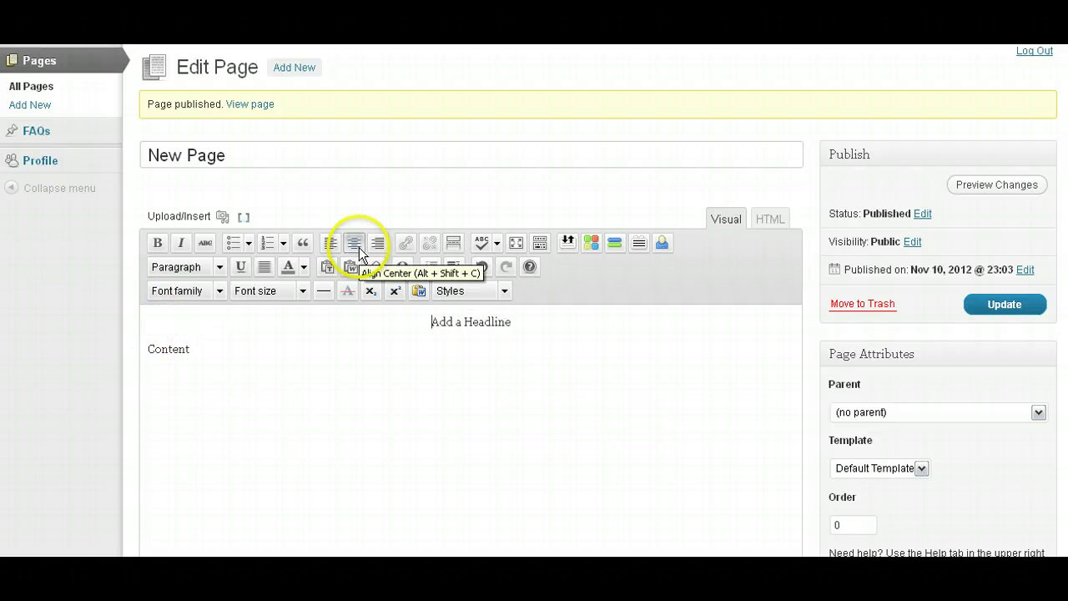
left_click(219, 267)
left_click(200, 372)
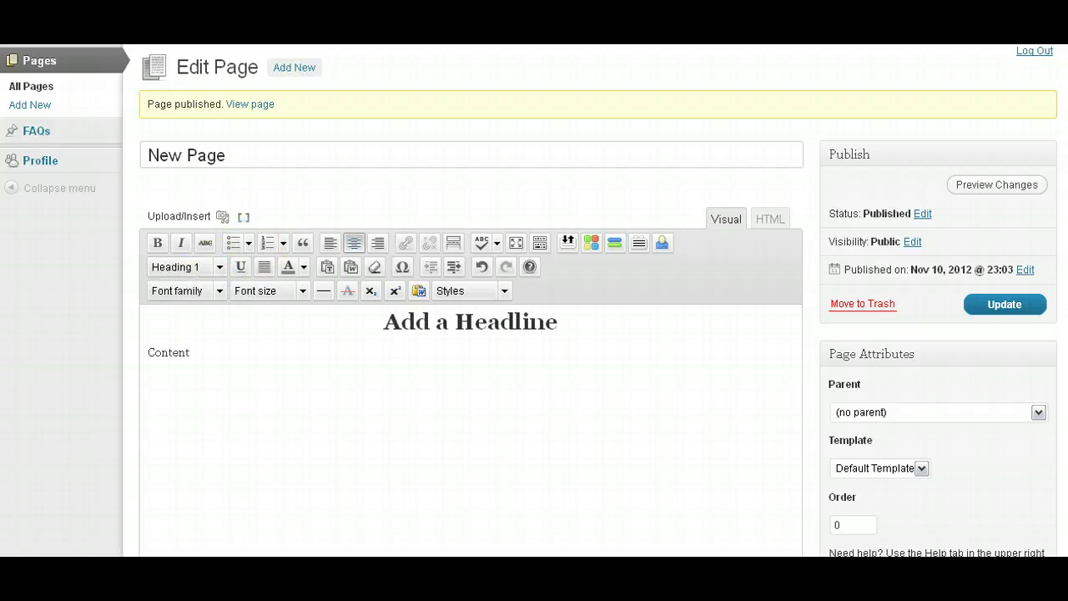
- Update New Page with its headline, and check its live version in the other browser tab with the Facebook popup closed
left_click(1017, 305)
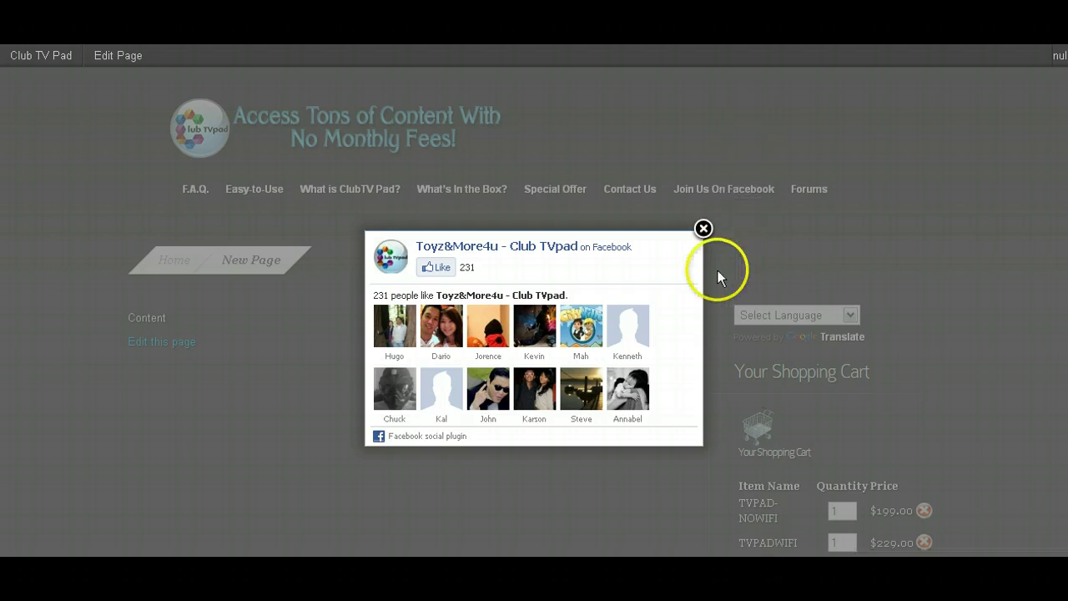
left_click(703, 229)
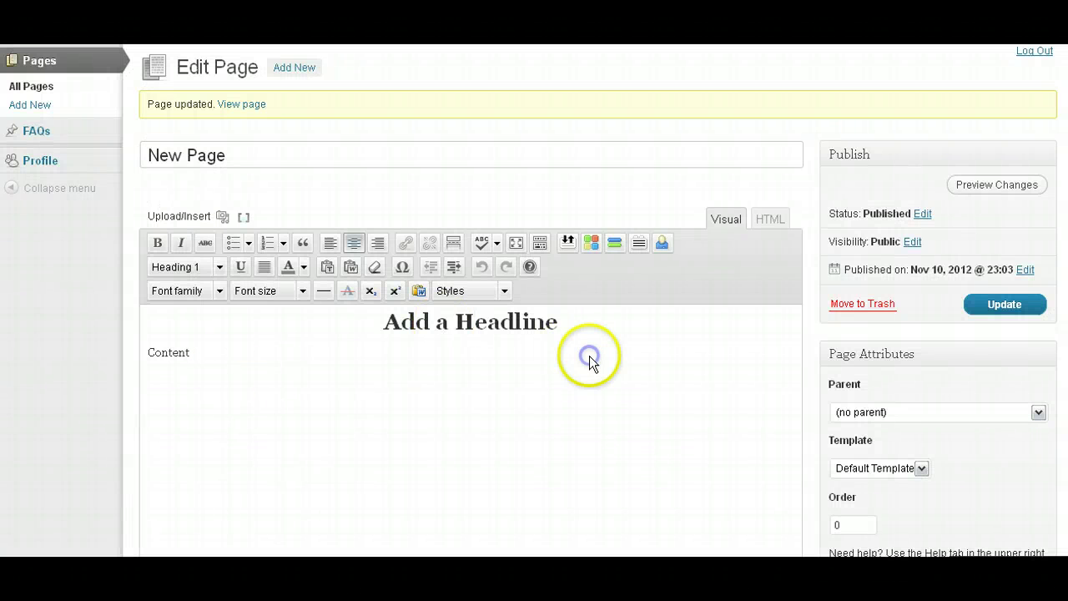
- Move New Page to the Trash and look through the remaining entries in the Pages list
left_click(862, 306)
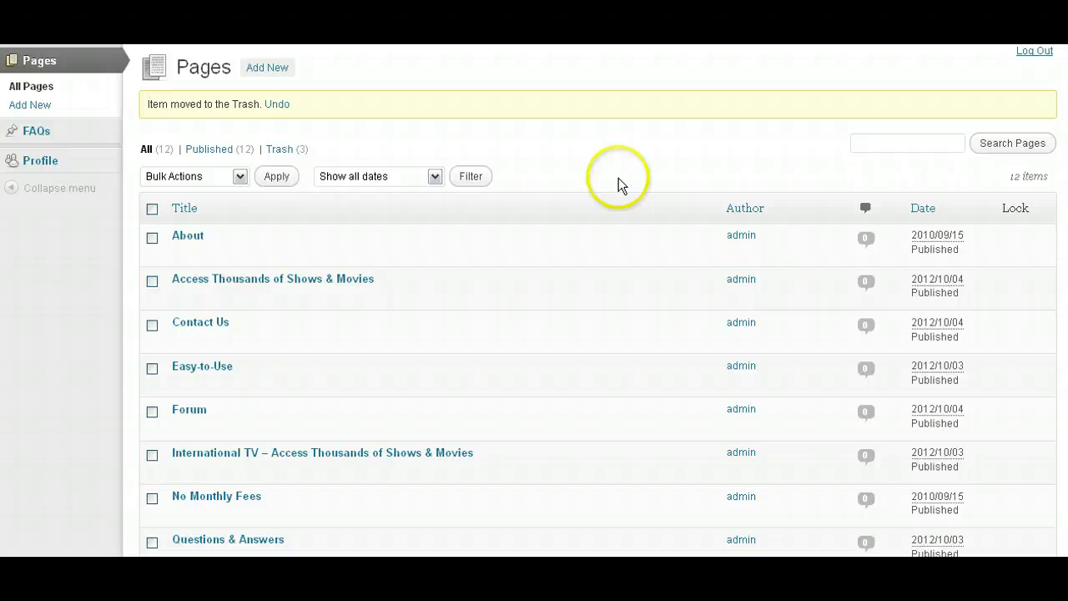
scroll(226, 420, "down", 4)
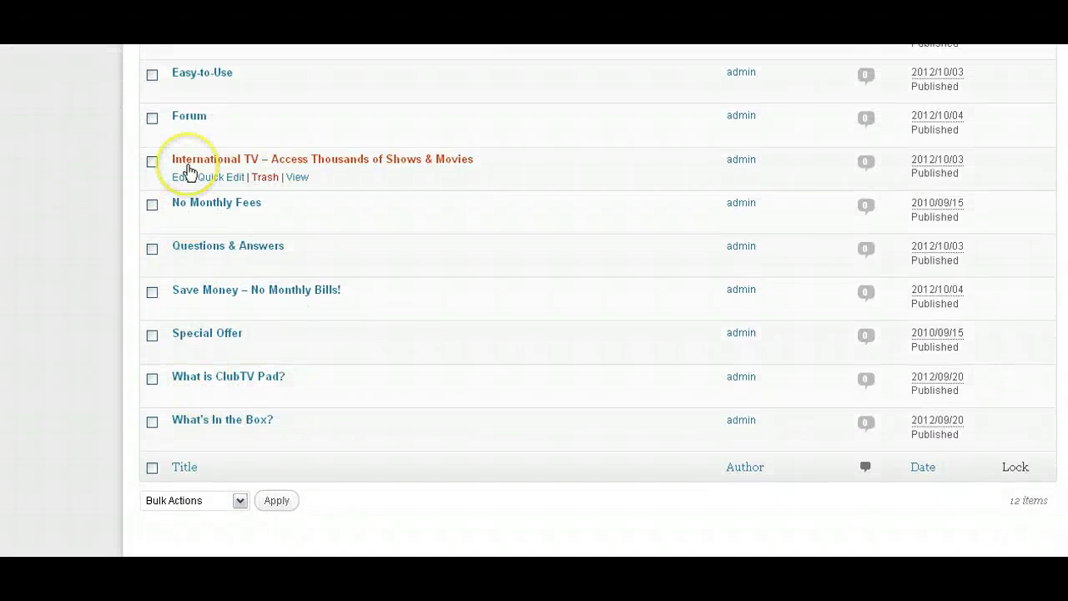
scroll(188, 170, "up", 4)
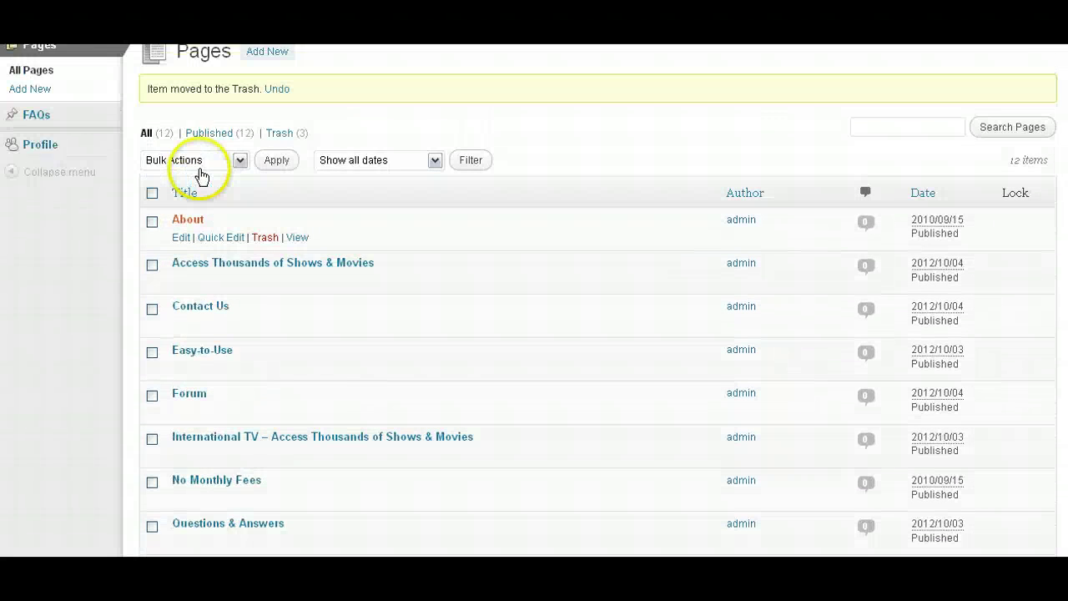
scroll(200, 176, "up", 1)
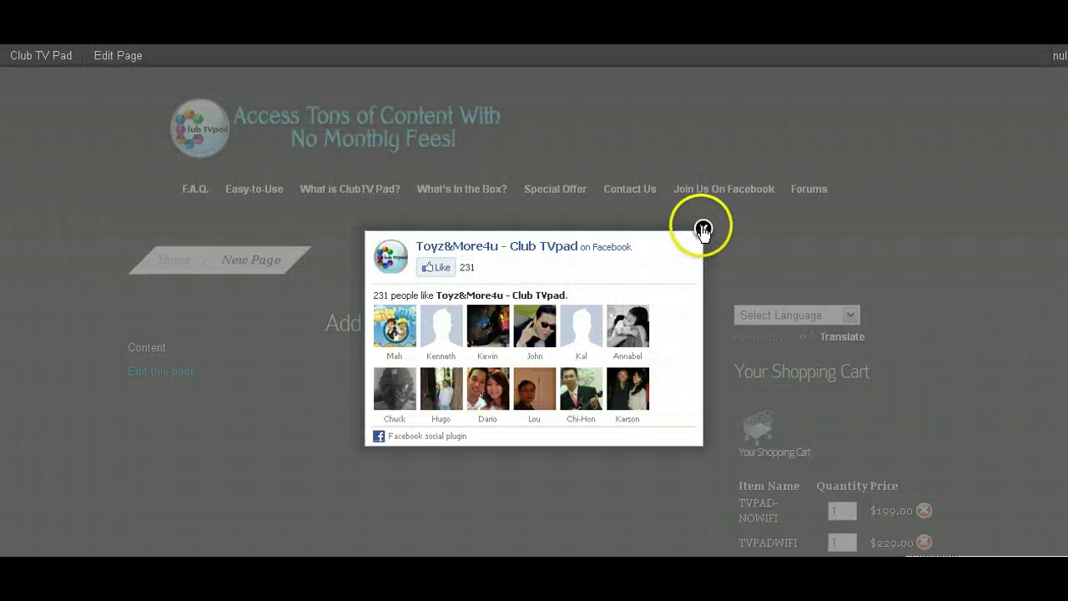
- Dismiss the Facebook popup on the live New Page and examine its headline, content and shopping cart sidebar
left_click(703, 229)
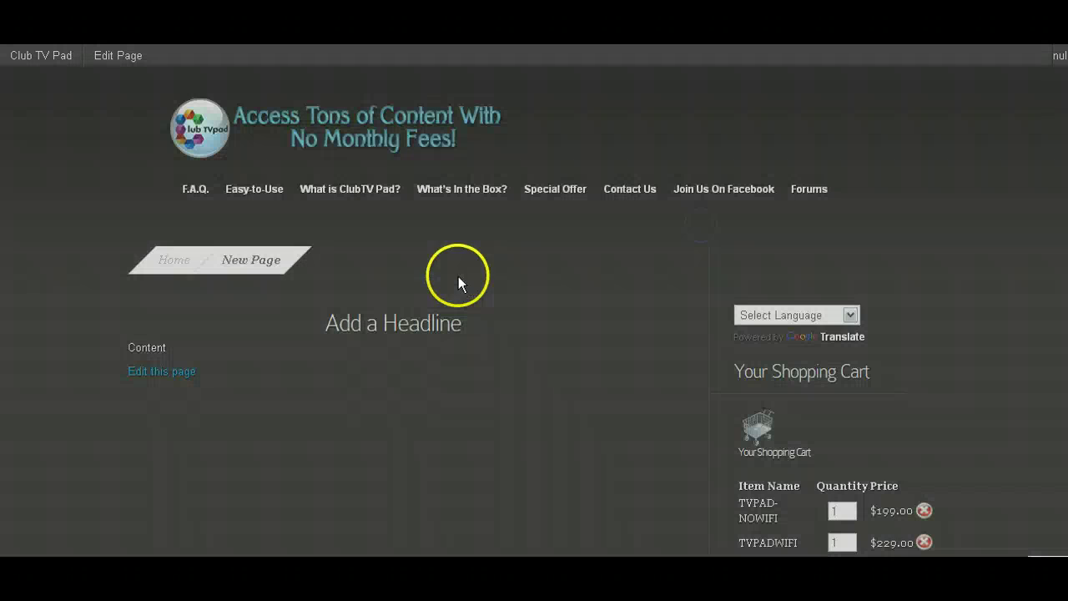
scroll(925, 470, "down", 2)
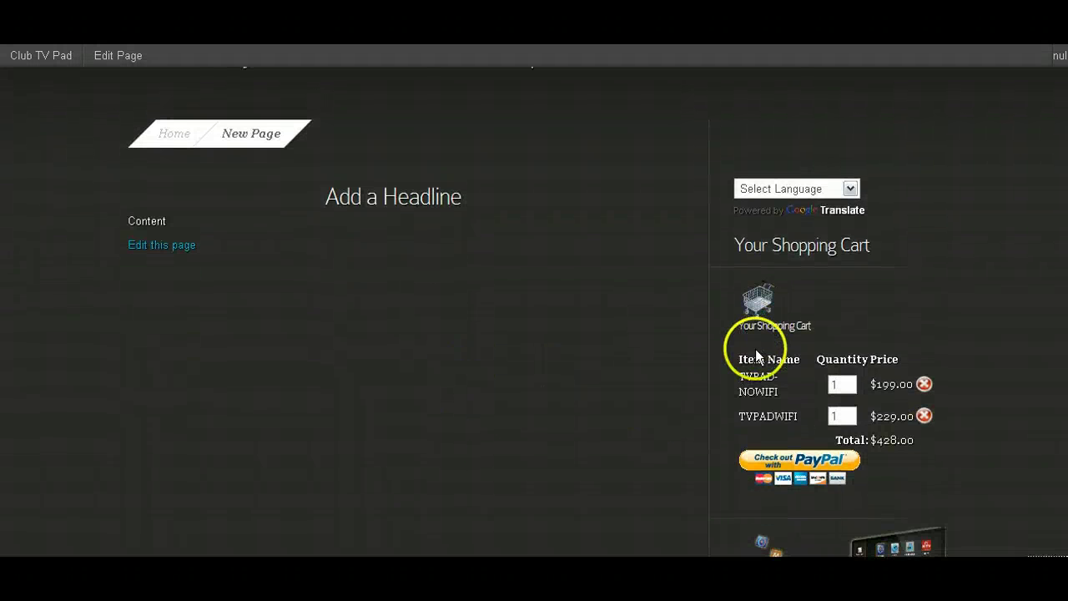
scroll(757, 354, "up", 2)
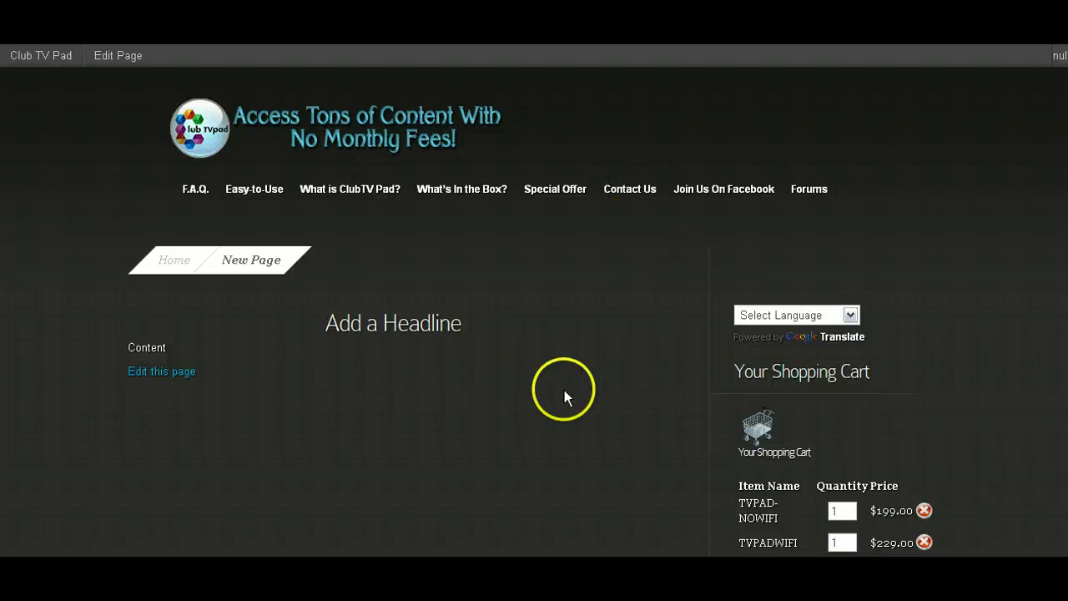